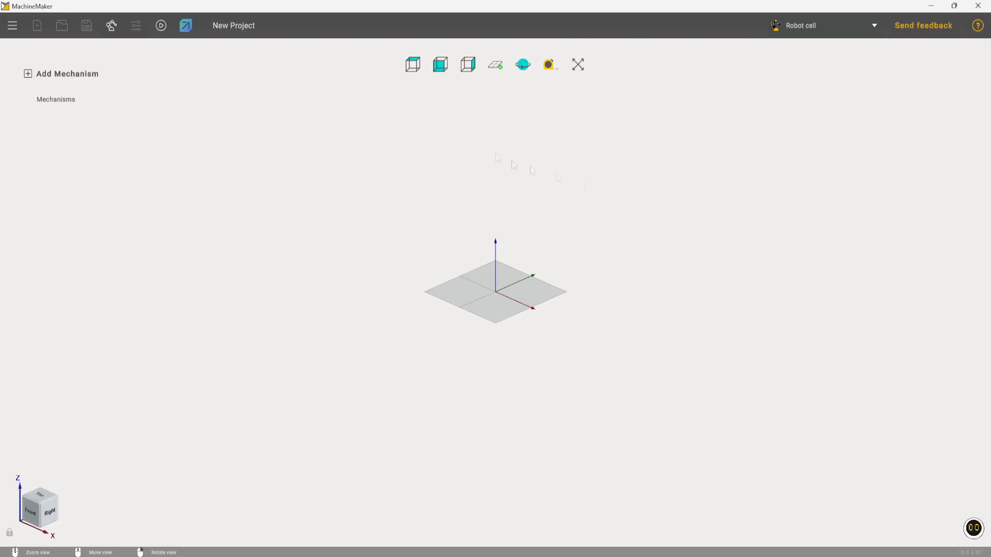
# Add the Fairino FR5-V6.0 cobot from the online mechanisms library, filtering for robots of the FAIRINO brand.
pyautogui.click(112, 27)
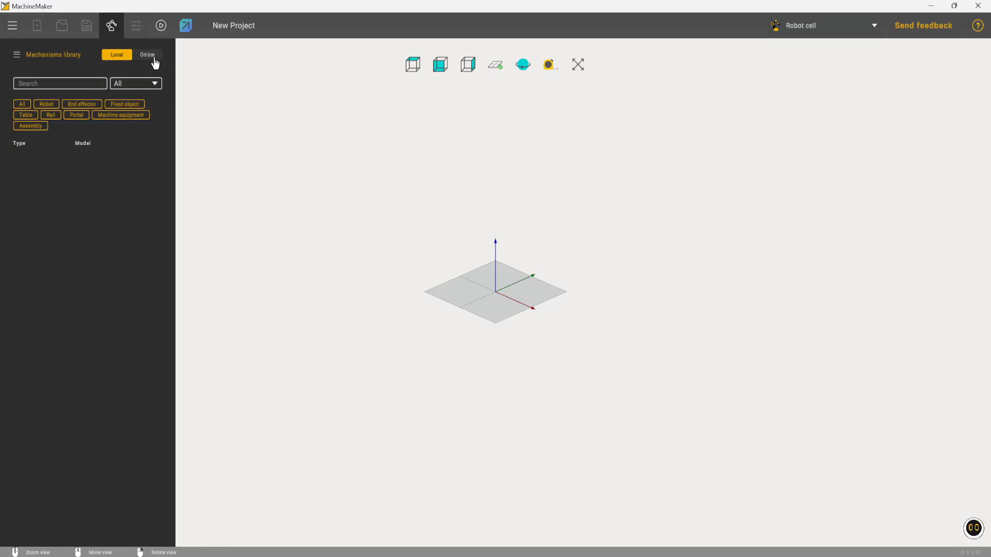
pyautogui.click(148, 55)
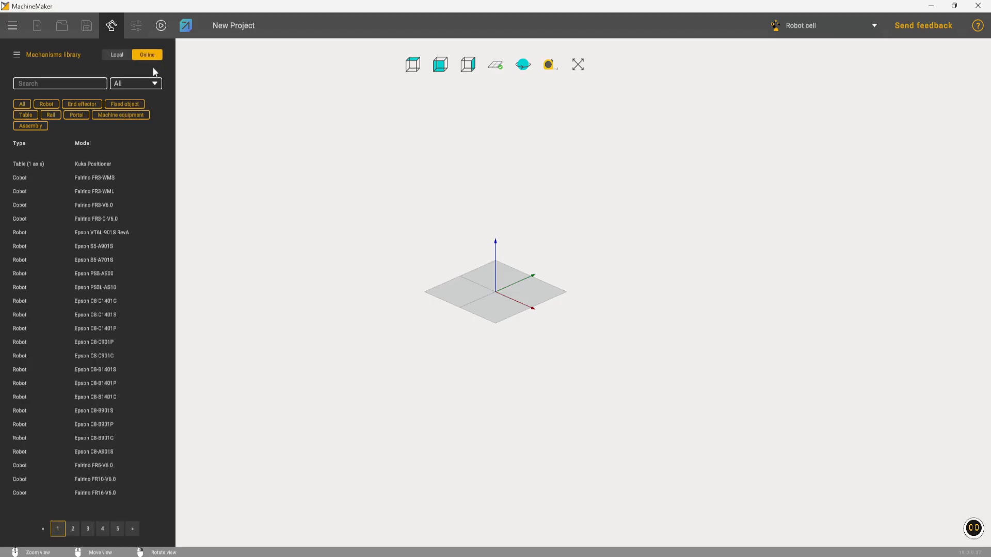
pyautogui.click(46, 104)
pyautogui.click(150, 83)
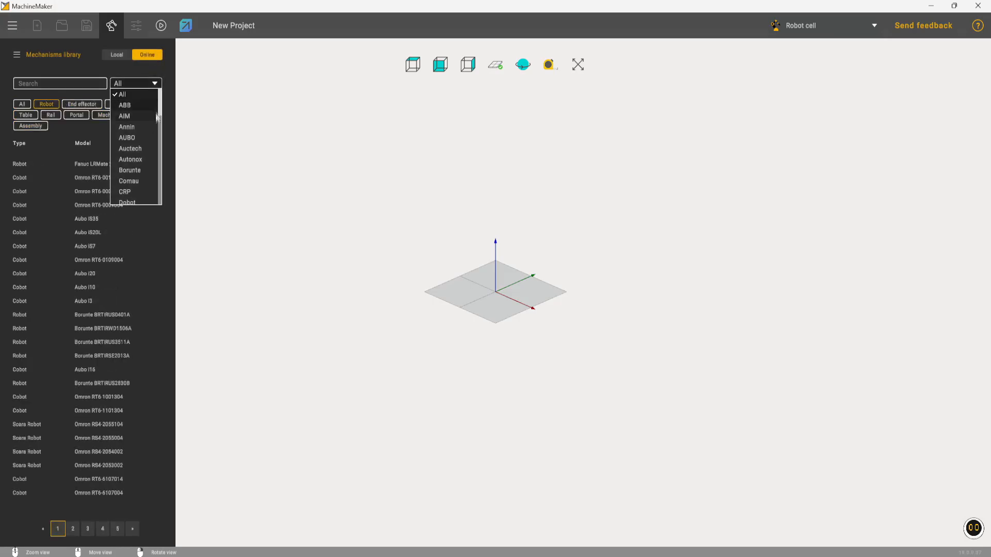
pyautogui.scroll(-2, 141, 124)
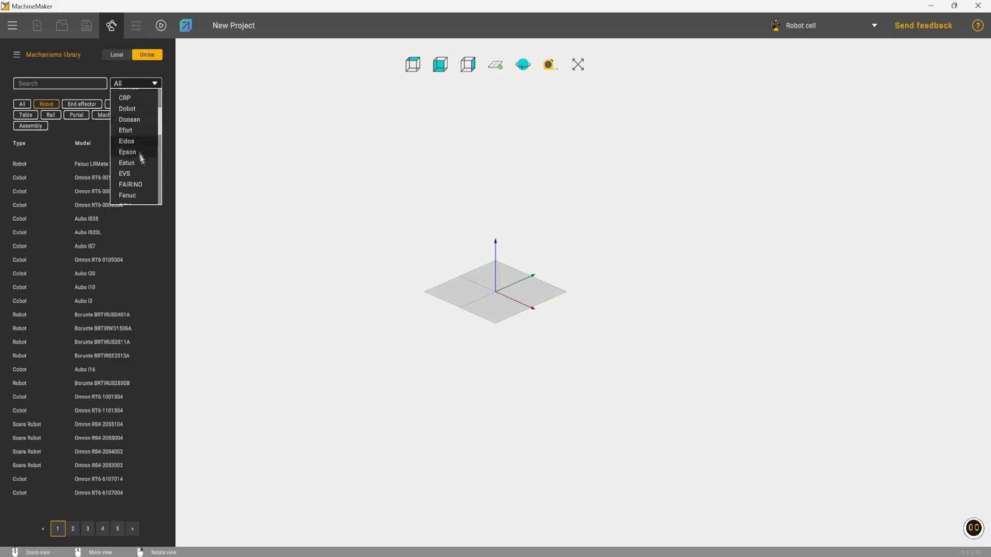
pyautogui.click(136, 185)
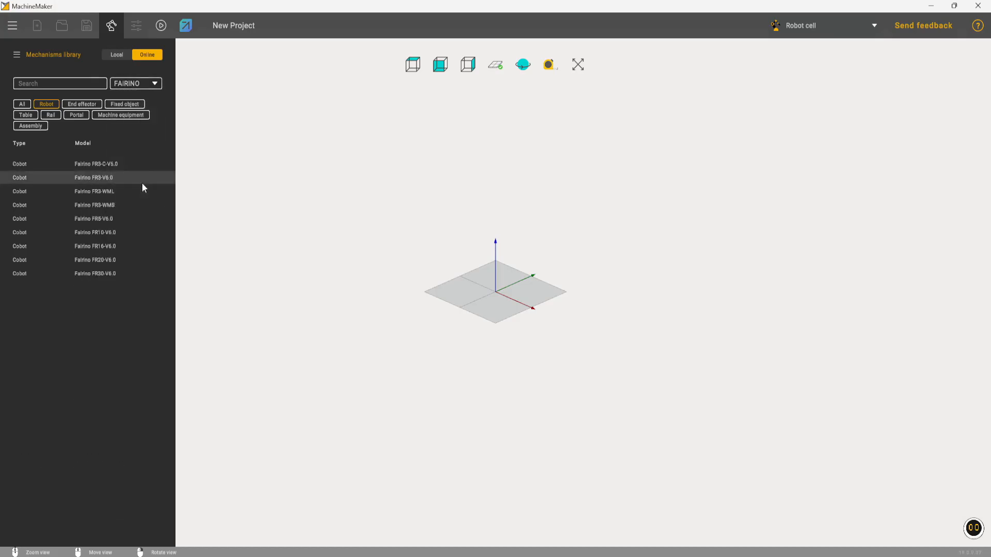
pyautogui.click(131, 242)
pyautogui.click(135, 219)
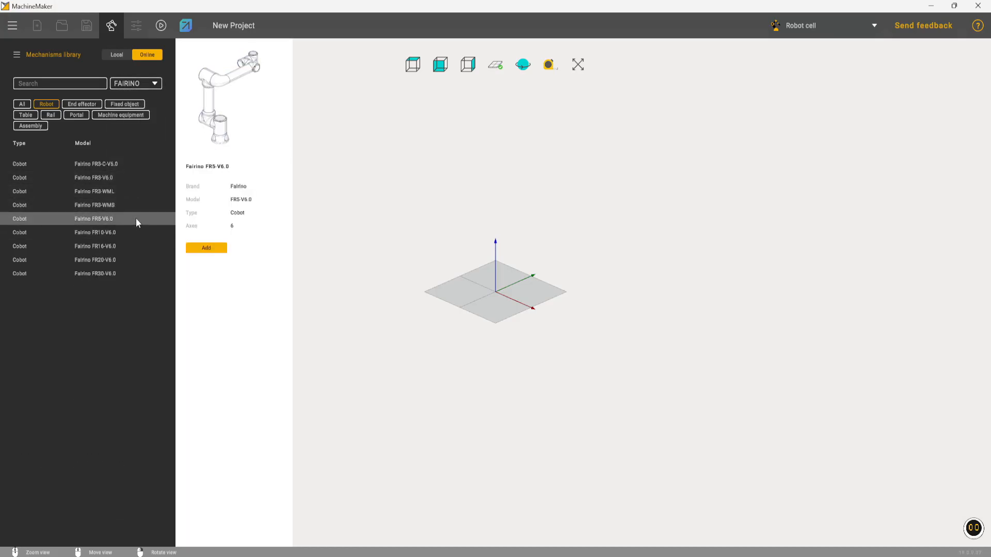
pyautogui.click(206, 248)
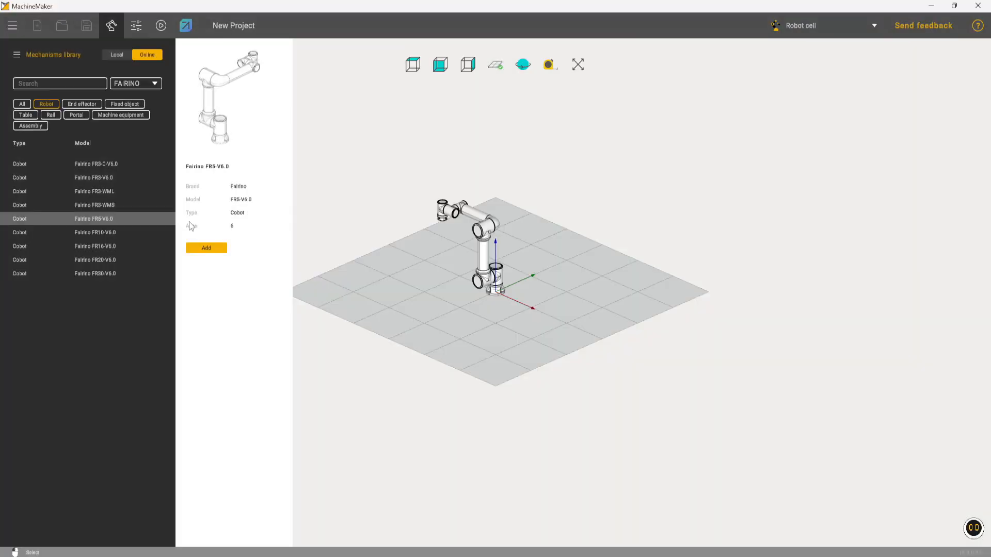
# Add the Fairino Small Suction Cup end effector to the robot.
pyautogui.click(85, 105)
pyautogui.click(83, 204)
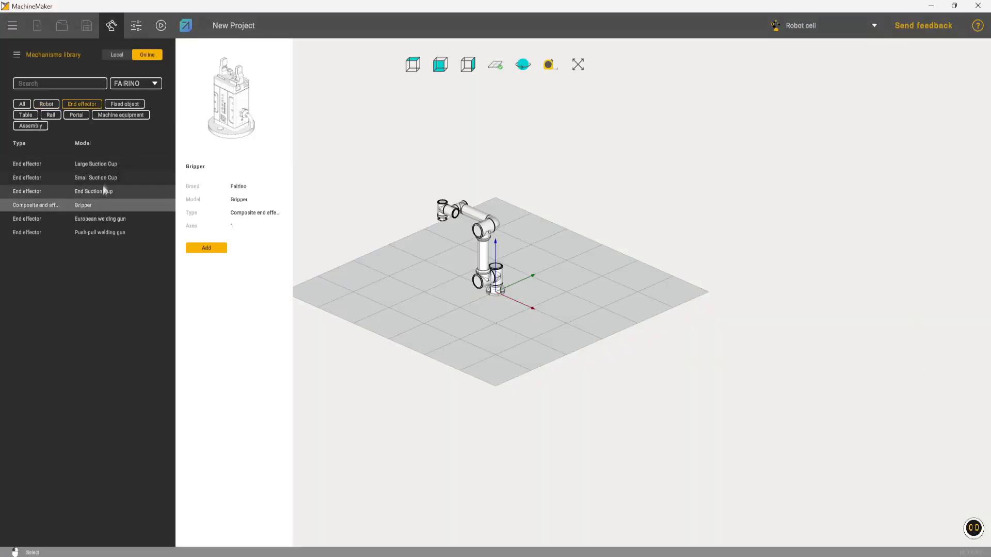
pyautogui.click(98, 178)
pyautogui.click(210, 246)
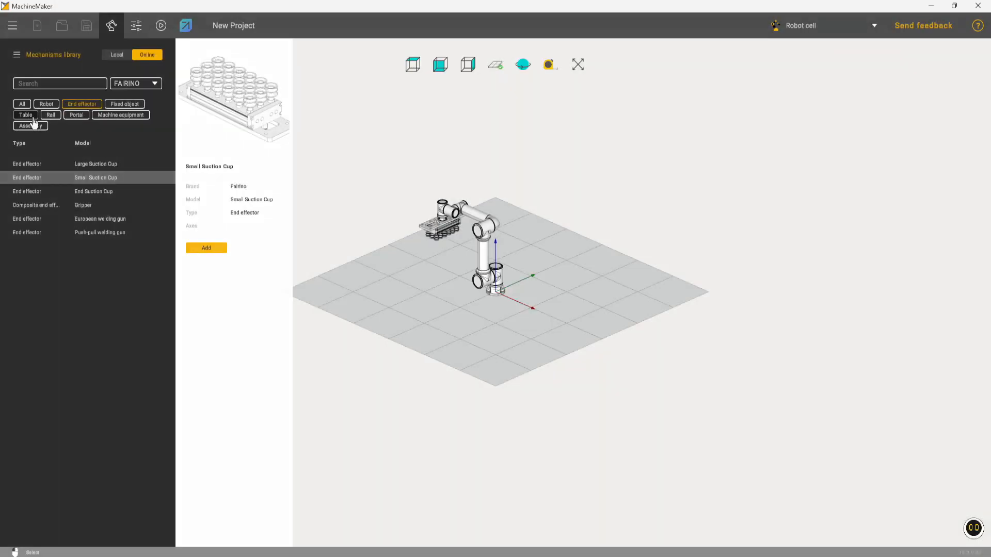
# Add the fixed table "Sorting workstation body" by Fairino to the cell.
pyautogui.click(26, 115)
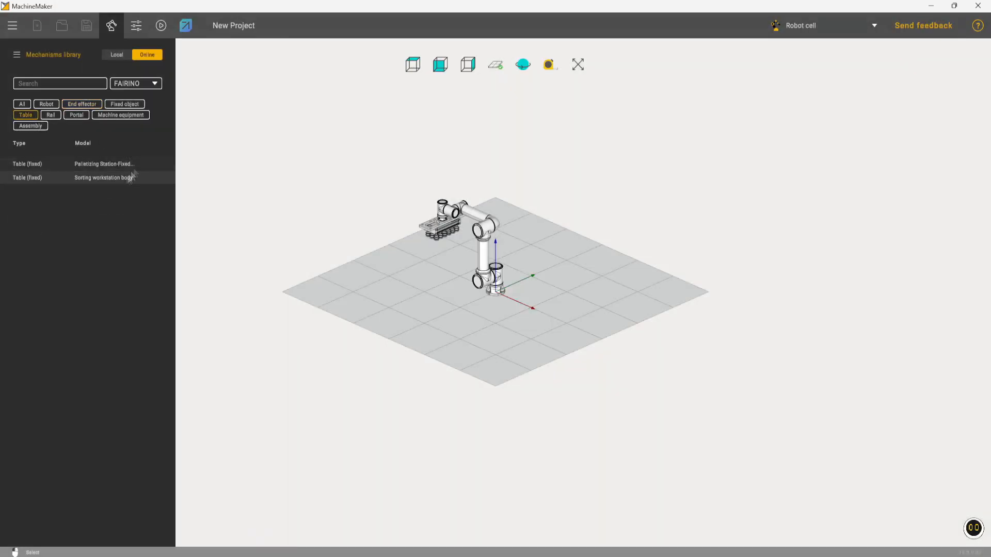
pyautogui.click(119, 165)
pyautogui.click(117, 178)
pyautogui.click(208, 248)
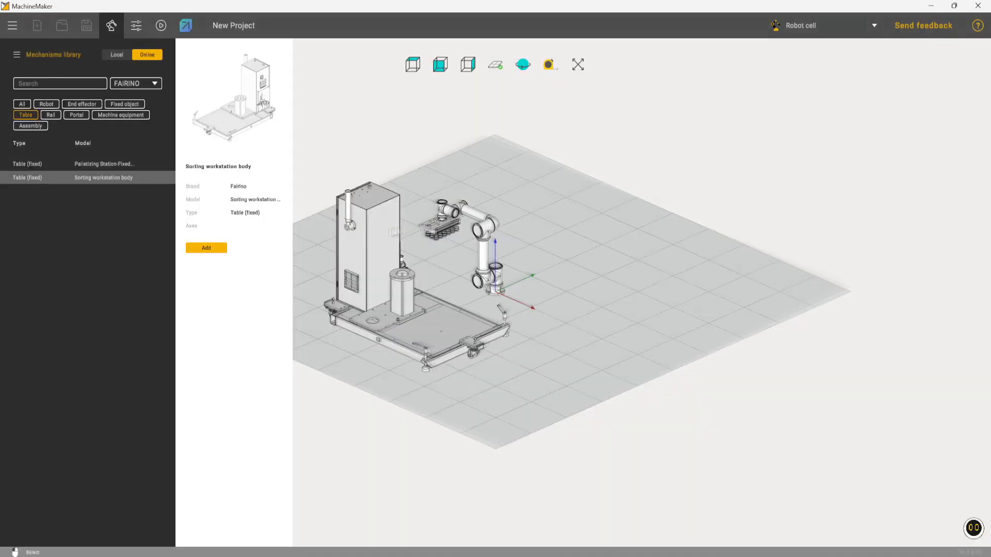
# Mount the FR5-V6.0 robot on the pedestal of the sorting workstation body.
pyautogui.moveTo(394, 232); pyautogui.dragTo(674, 250, button='middle')
pyautogui.click(670, 262)
pyautogui.moveTo(621, 258); pyautogui.dragTo(659, 286, button='right')
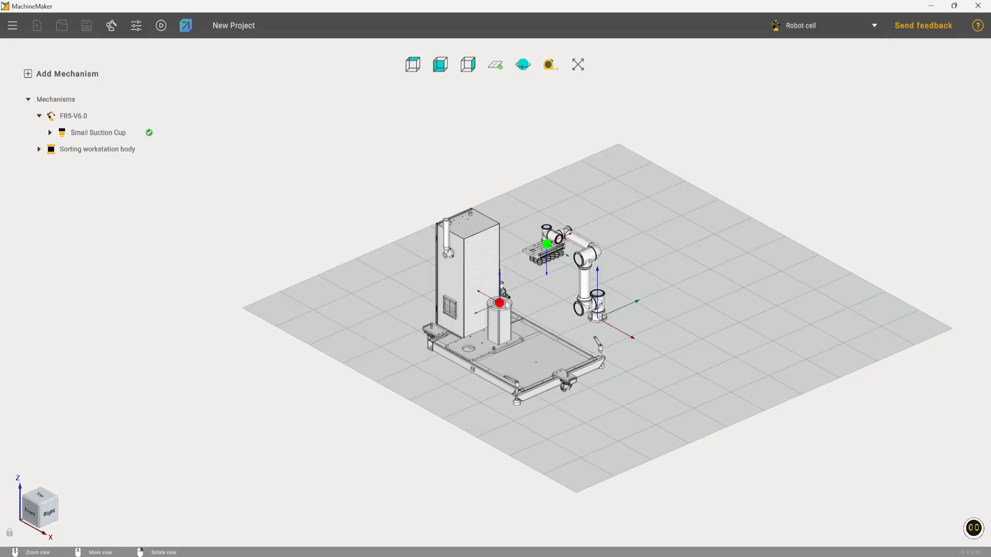
pyautogui.moveTo(598, 309); pyautogui.dragTo(500, 303)
pyautogui.click(646, 315)
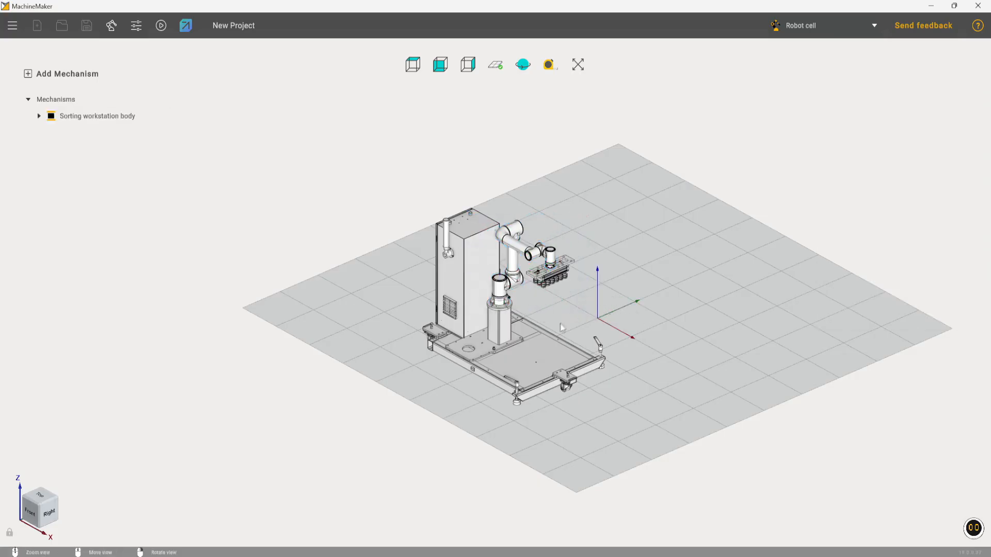
# Move the sorting workstation with its mounted robot onto the world origin.
pyautogui.moveTo(549, 343); pyautogui.dragTo(683, 283)
pyautogui.click(716, 268)
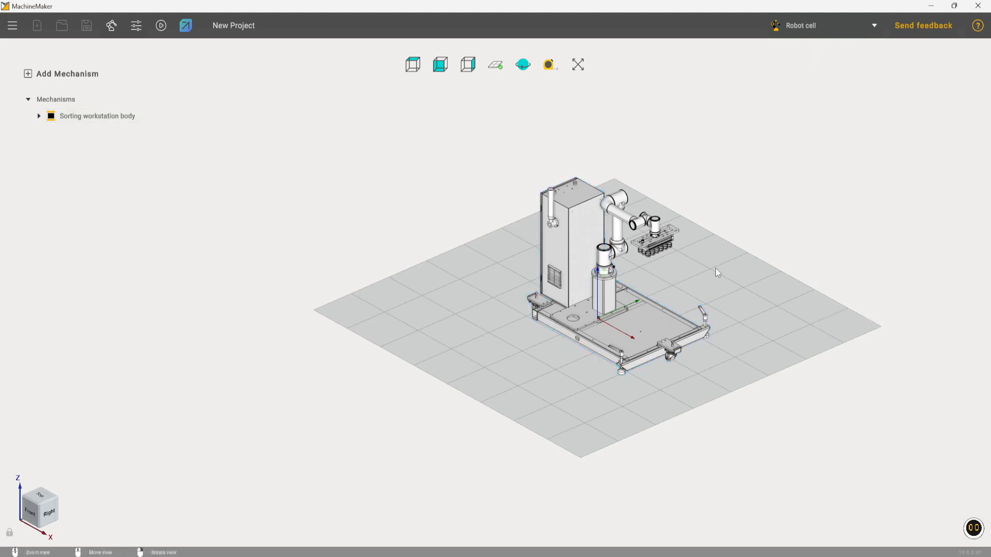
pyautogui.moveTo(753, 305); pyautogui.dragTo(730, 298, button='right')
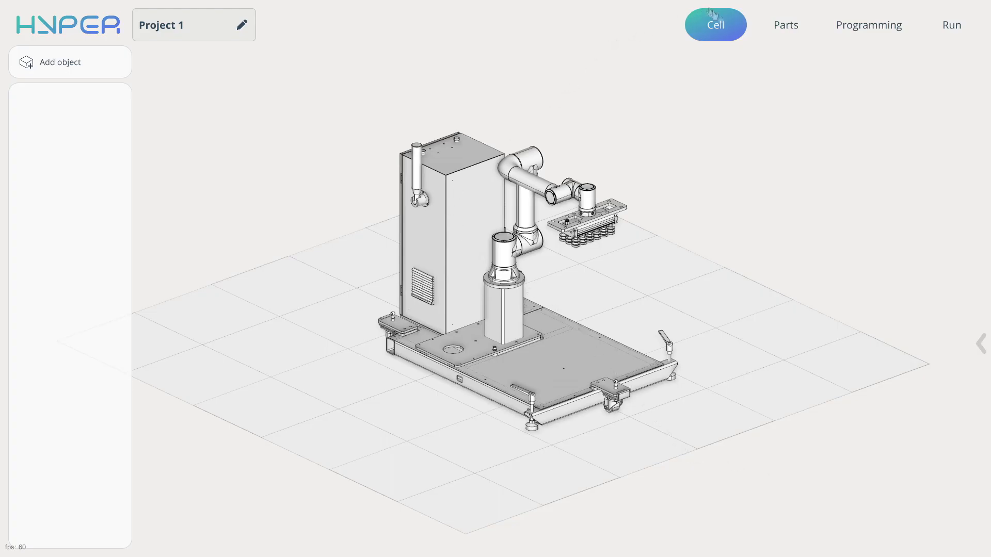
# In HYPER, add a table object with a height of 650 to the cell.
pyautogui.click(100, 73)
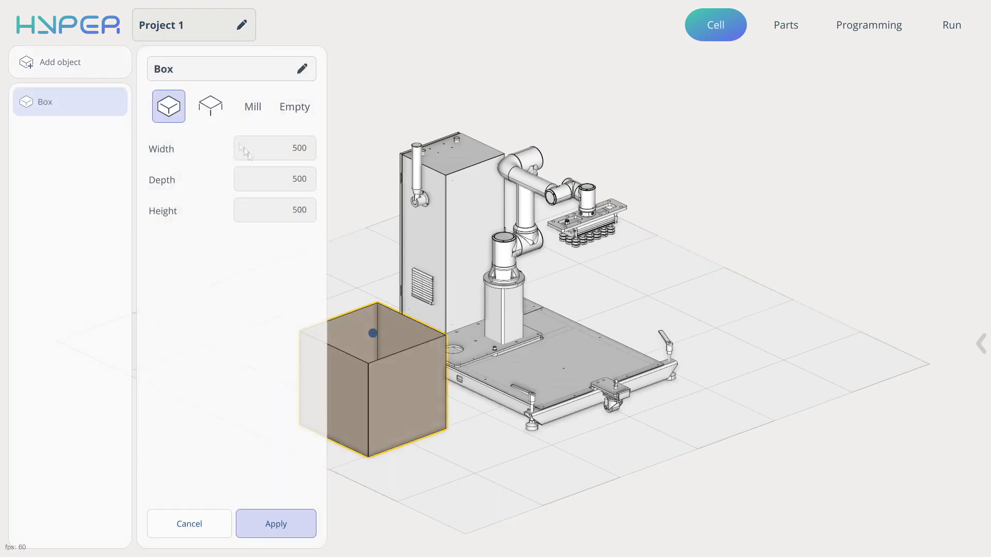
pyautogui.click(215, 108)
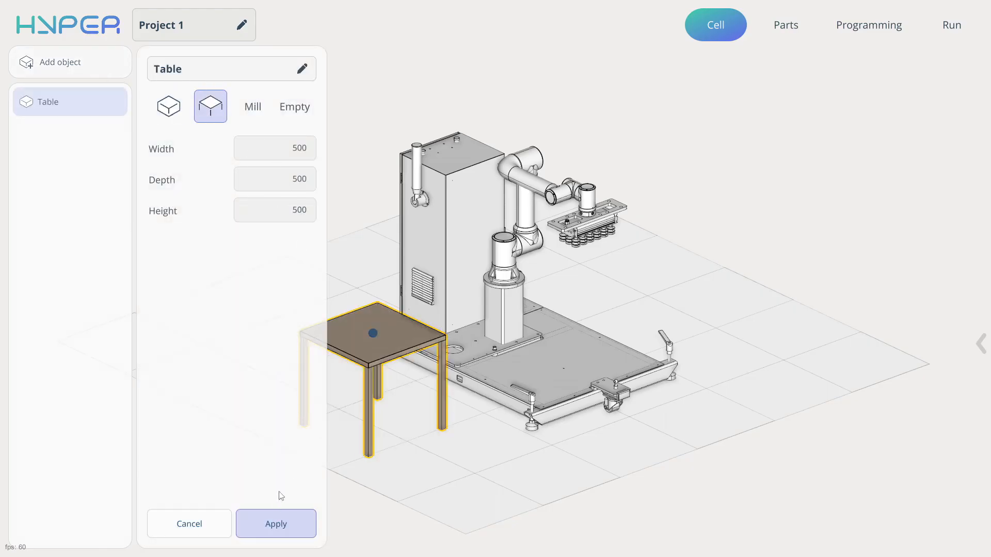
pyautogui.click(284, 213)
pyautogui.write('0')
pyautogui.press('Return')
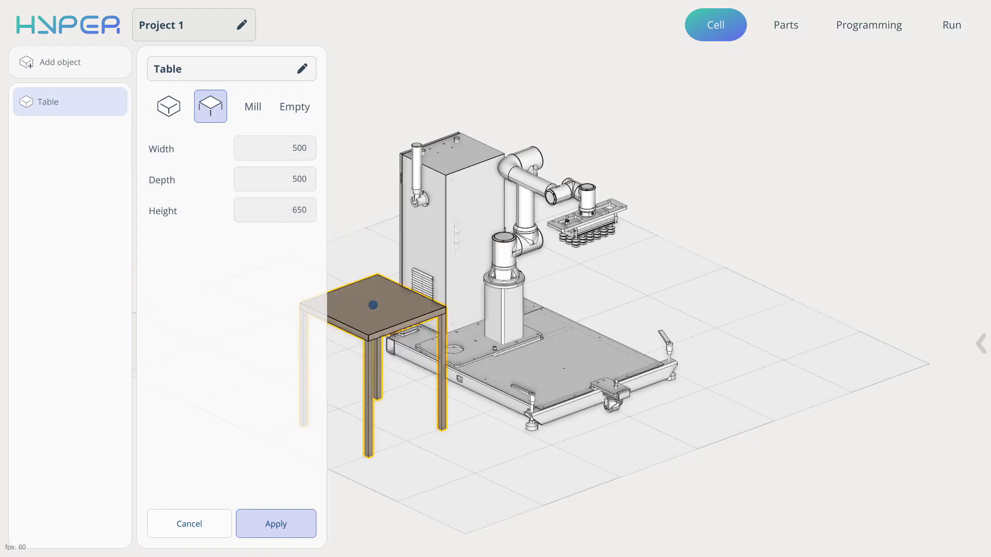
pyautogui.click(302, 529)
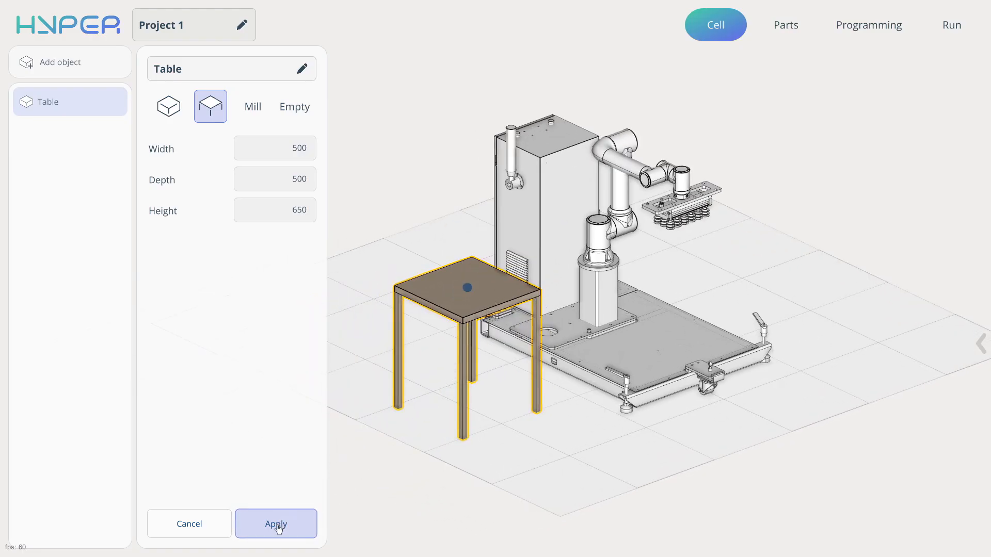
pyautogui.click(277, 525)
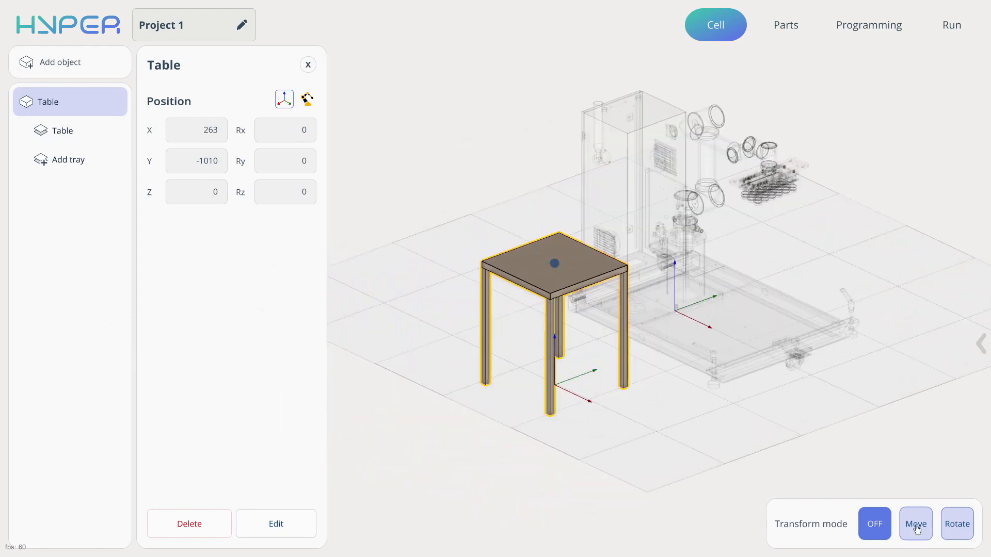
# Move the table along the Y axis toward the robot, to about Y -451.
pyautogui.click(916, 524)
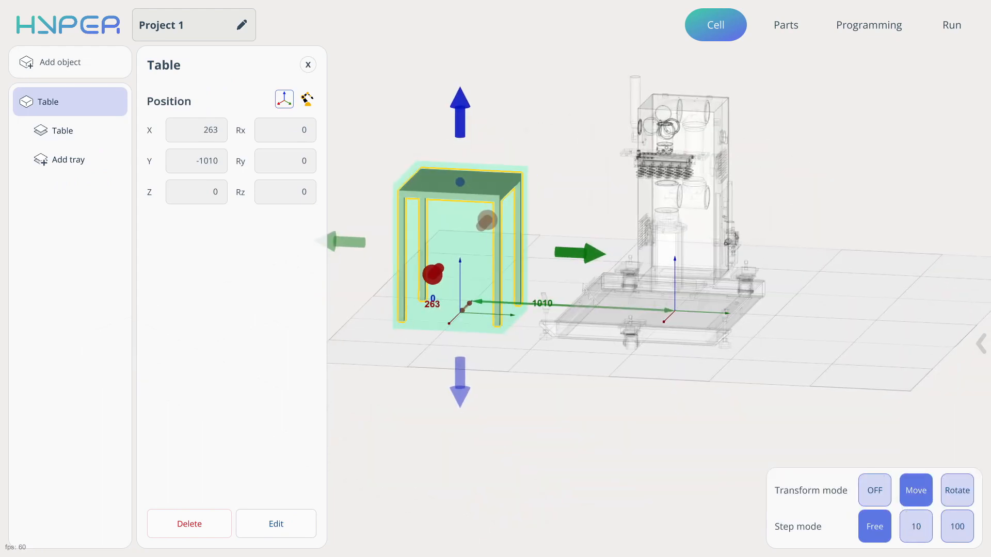
pyautogui.moveTo(586, 258); pyautogui.dragTo(682, 264)
pyautogui.moveTo(657, 201); pyautogui.dragTo(706, 387)
pyautogui.moveTo(695, 352); pyautogui.dragTo(793, 181)
pyautogui.moveTo(823, 215); pyautogui.dragTo(761, 224, button='right')
# Give the first table's tray a single point with 2 stack levels and apply it.
pyautogui.click(70, 136)
pyautogui.click(198, 106)
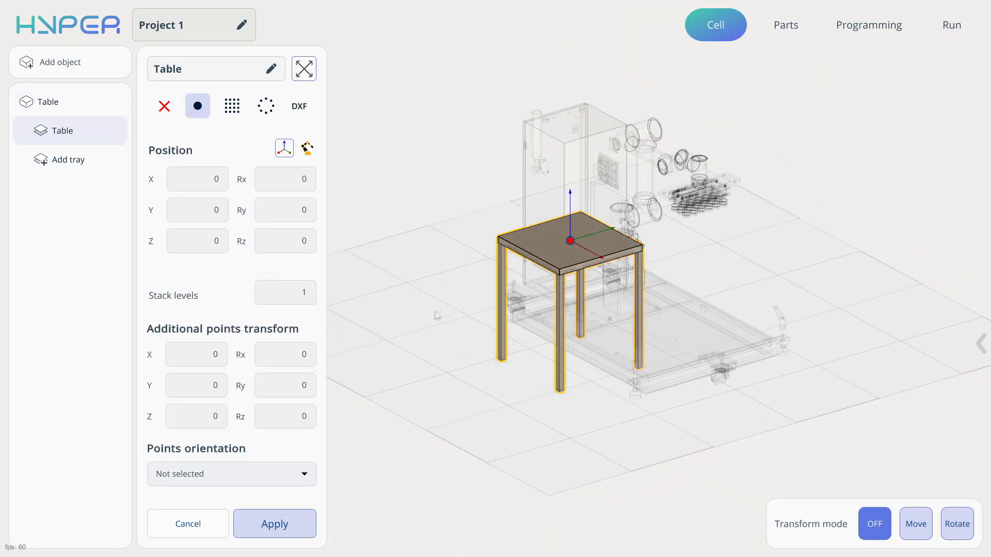
pyautogui.scroll(5, 577, 261)
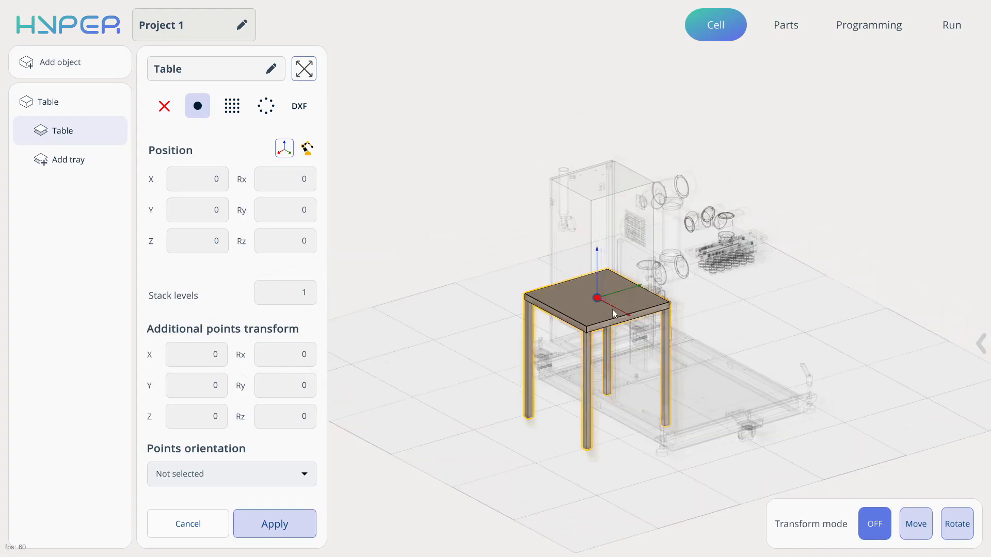
pyautogui.click(289, 295)
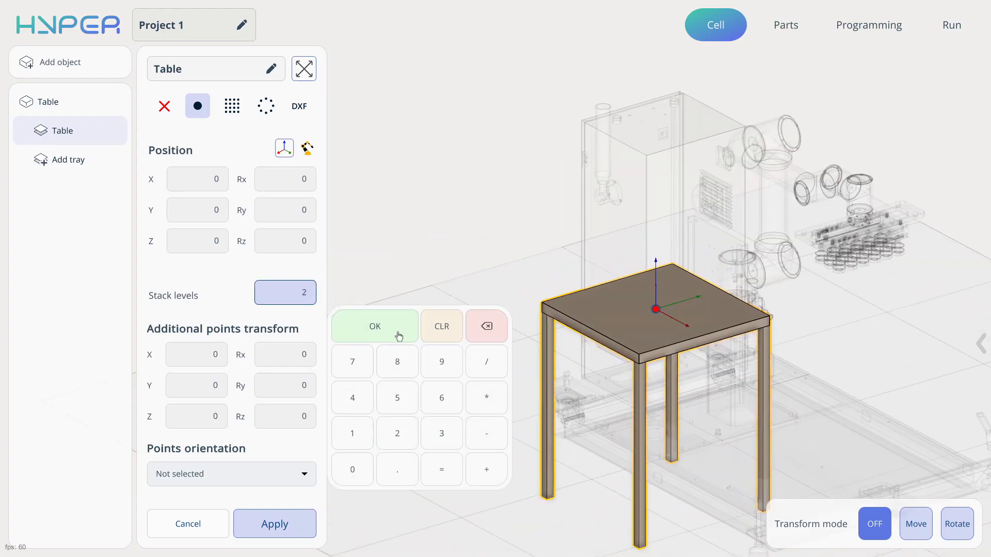
pyautogui.click(399, 336)
pyautogui.click(277, 530)
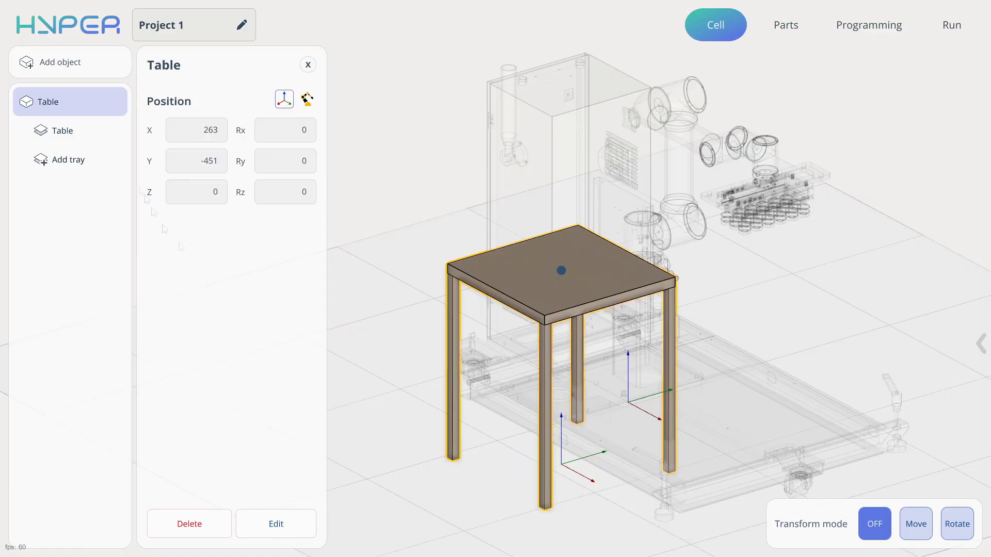
# Add a second table object with a height of 650 to the cell.
pyautogui.click(78, 62)
pyautogui.click(211, 106)
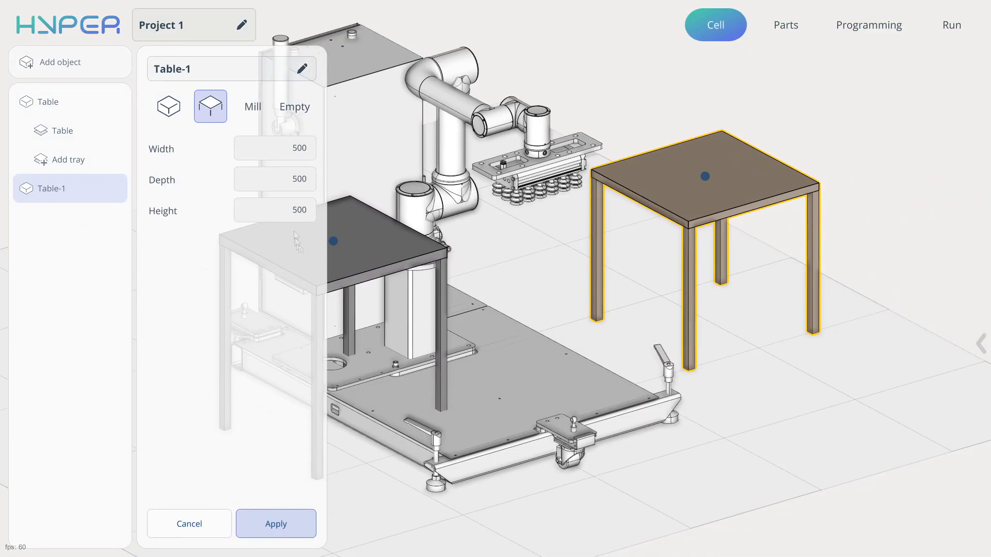
pyautogui.click(293, 208)
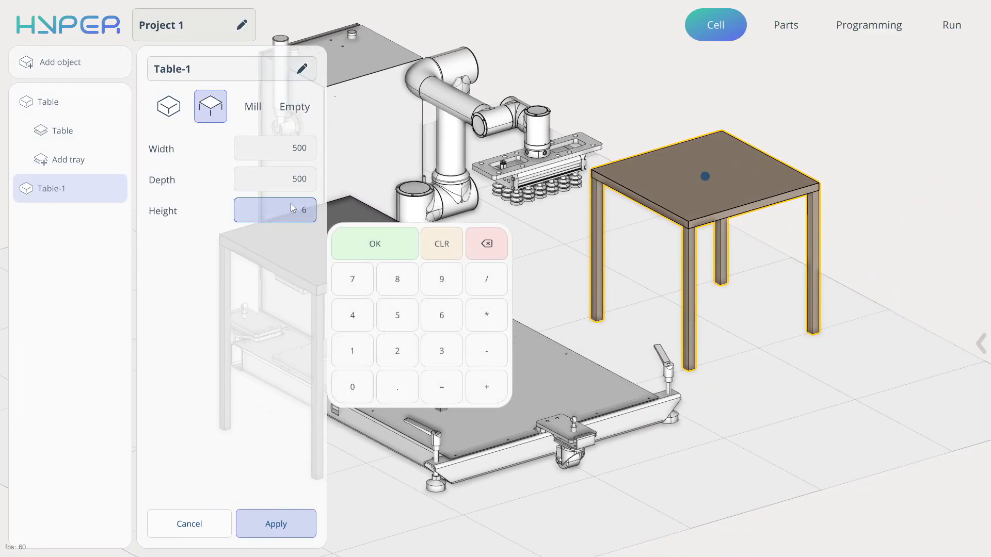
pyautogui.press('Return')
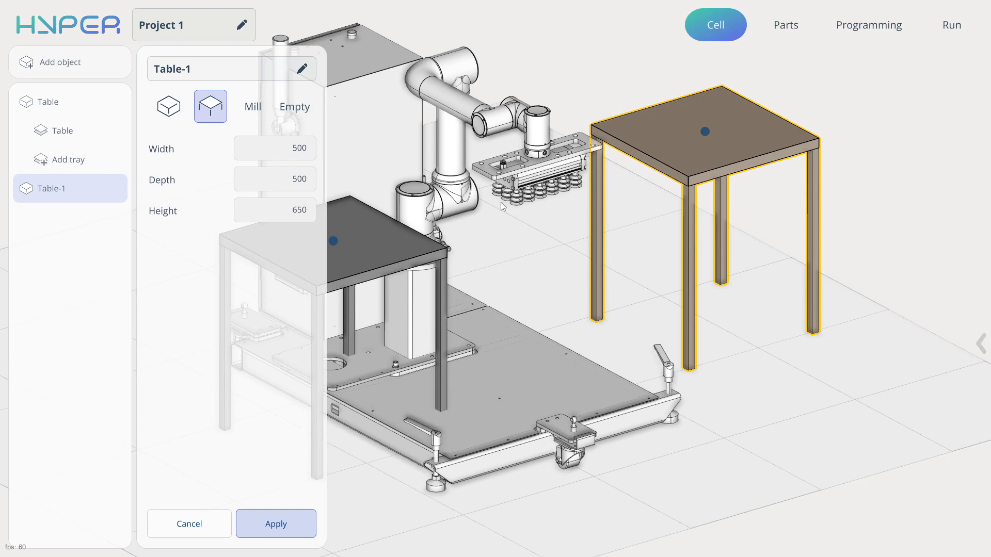
pyautogui.click(303, 524)
# Move Table-1 next to the robot on the side opposite the first table, to about X 310, Y 479.
pyautogui.click(928, 527)
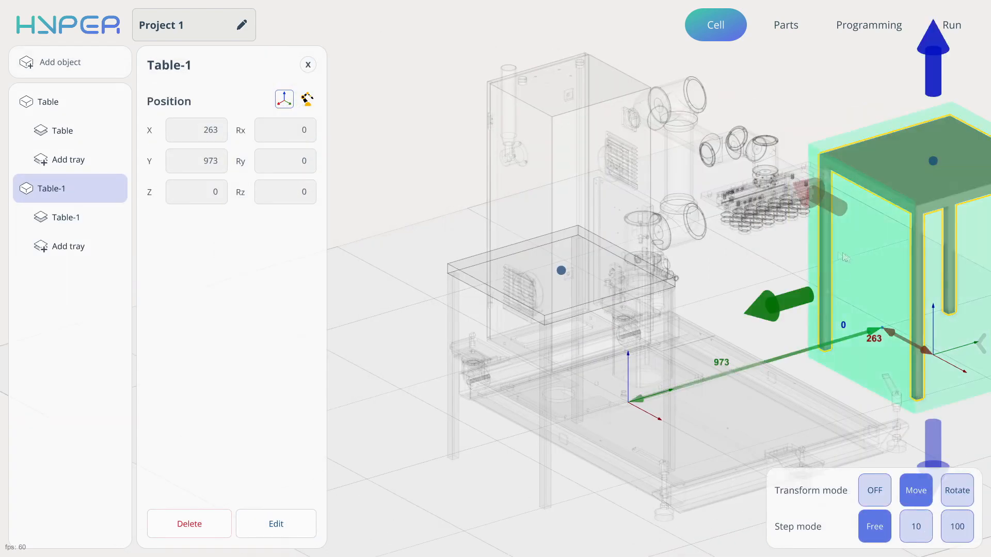
pyautogui.moveTo(856, 254); pyautogui.dragTo(686, 250, button='right')
pyautogui.moveTo(665, 269); pyautogui.dragTo(698, 300)
pyautogui.moveTo(680, 369); pyautogui.dragTo(522, 349)
pyautogui.scroll(-3, 808, 272)
pyautogui.moveTo(748, 312); pyautogui.dragTo(760, 405)
pyautogui.moveTo(620, 421); pyautogui.dragTo(621, 435)
pyautogui.moveTo(758, 396); pyautogui.dragTo(838, 281)
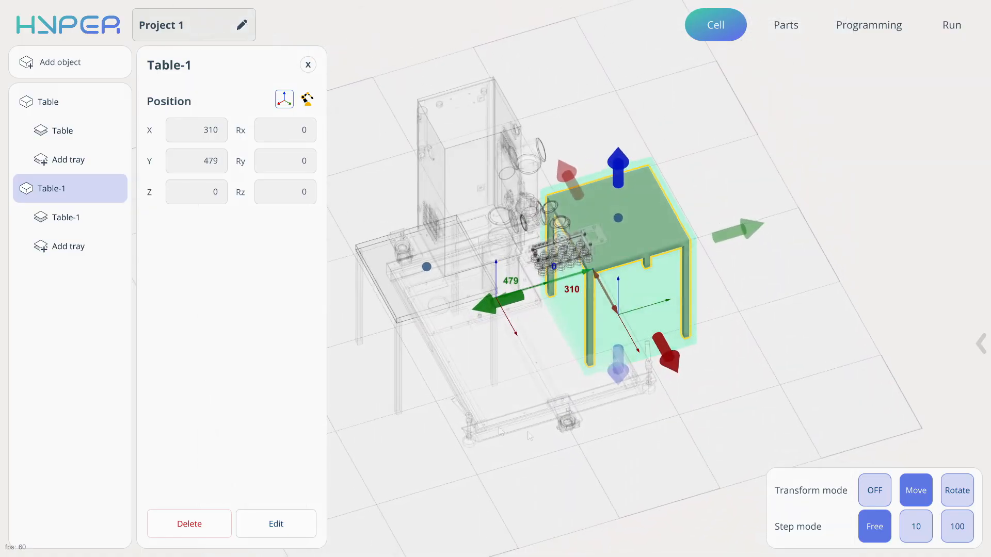
# Give the Table-1 tray a single point with 2 stack levels and apply it.
pyautogui.click(86, 223)
pyautogui.click(199, 111)
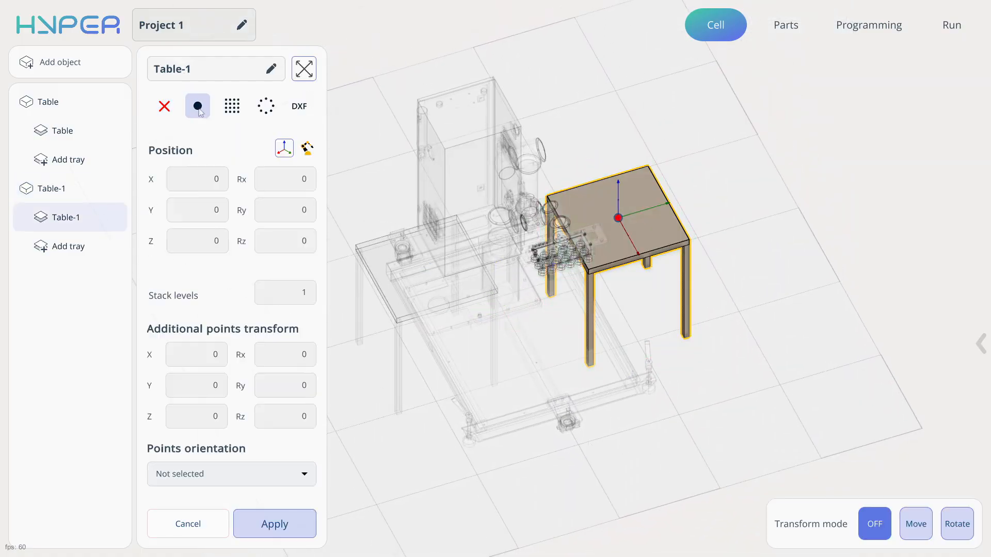
pyautogui.click(293, 303)
pyautogui.write('2')
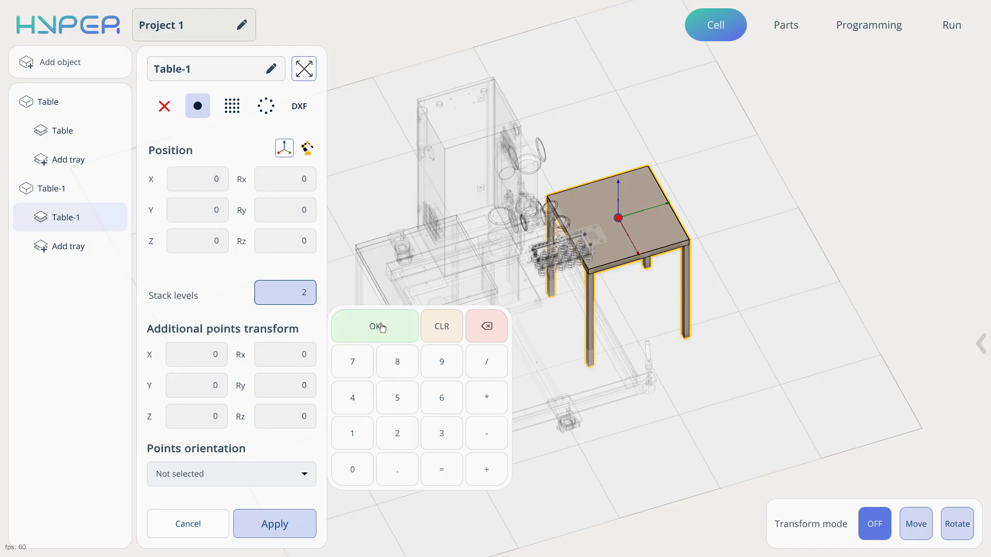
pyautogui.click(376, 325)
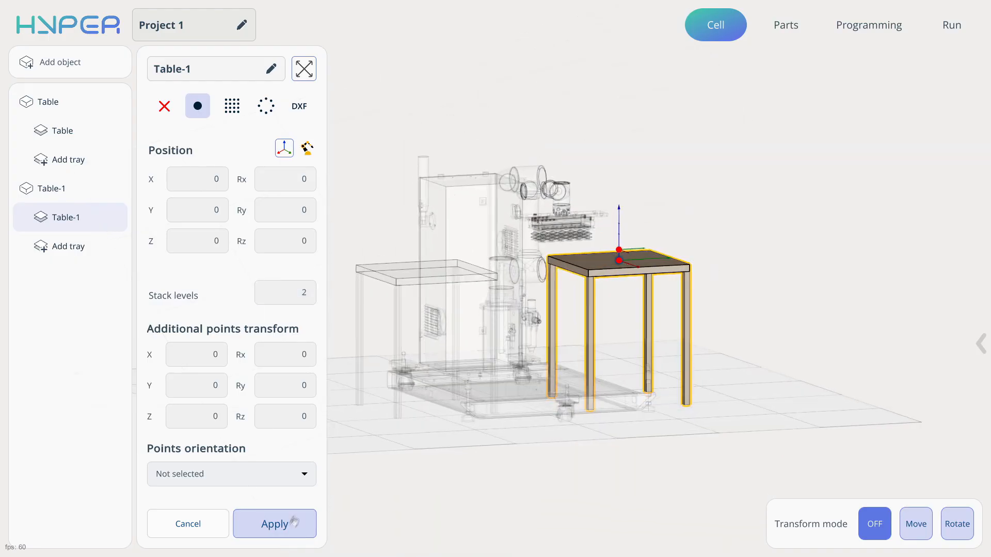
pyautogui.click(291, 526)
# Switch the project from the cell setup to the Parts stage.
pyautogui.moveTo(757, 333); pyautogui.dragTo(806, 360)
pyautogui.moveTo(694, 303); pyautogui.dragTo(788, 309, button='right')
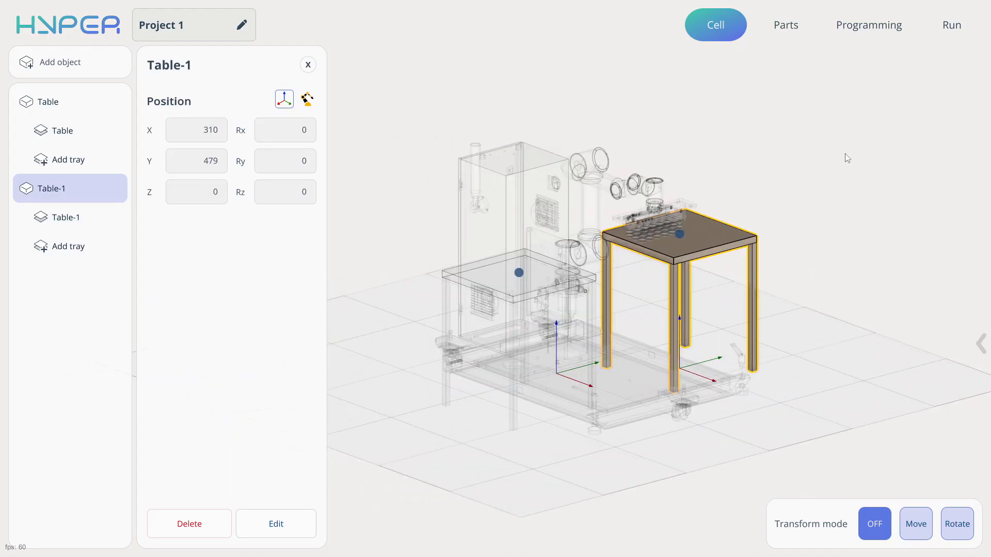
pyautogui.click(784, 31)
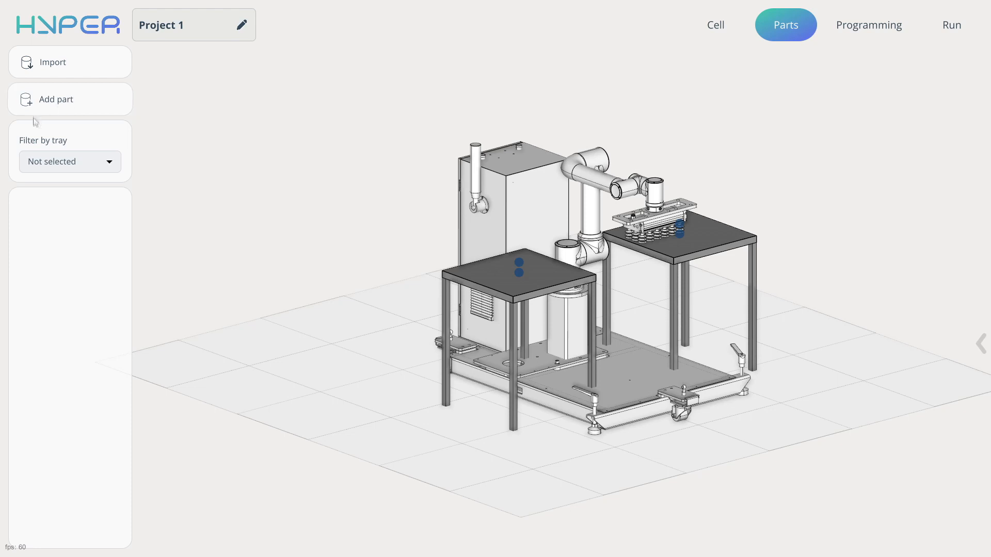
# Add a box part with width 300, depth 250 and height 75, and apply it.
pyautogui.click(81, 110)
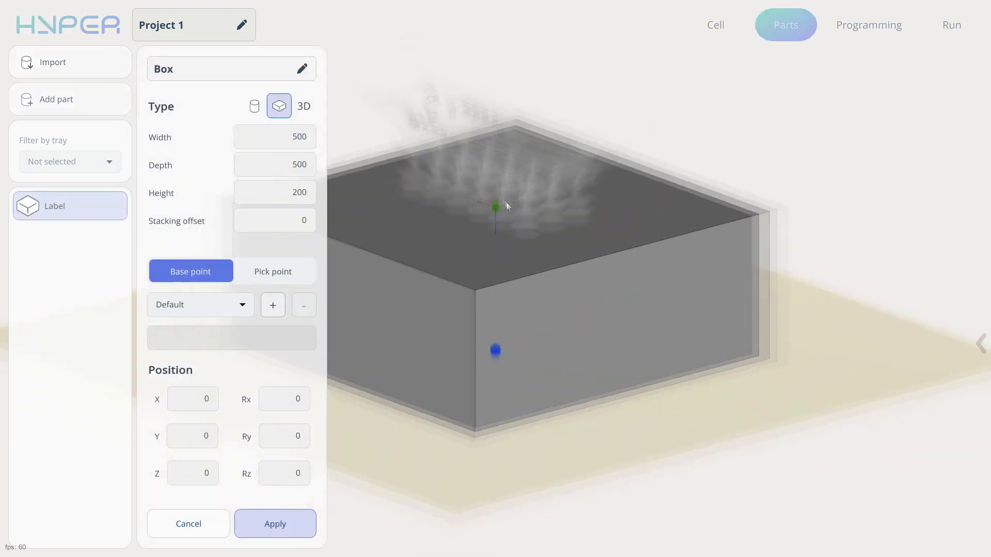
pyautogui.click(305, 140)
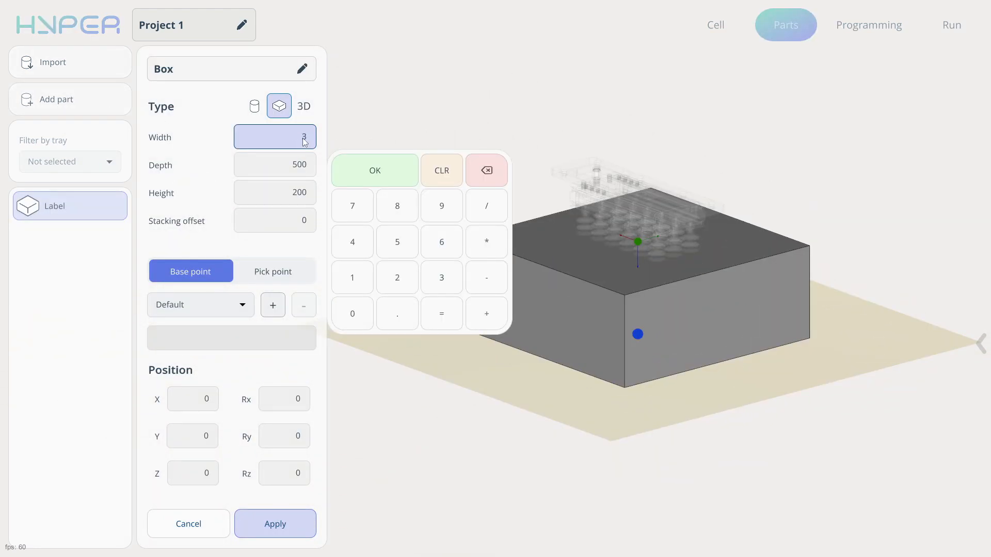
pyautogui.click(295, 165)
pyautogui.write('300')
pyautogui.press('Return')
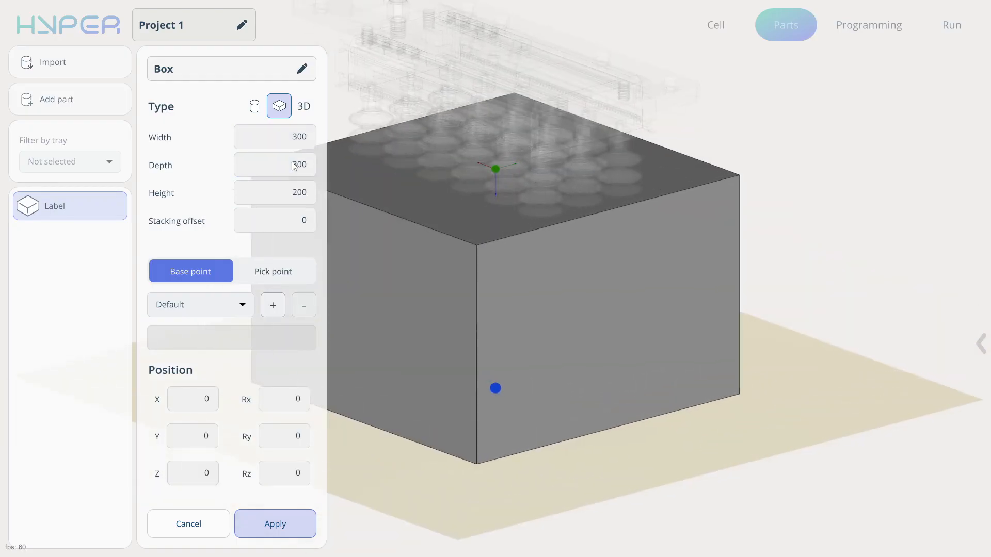
pyautogui.click(288, 195)
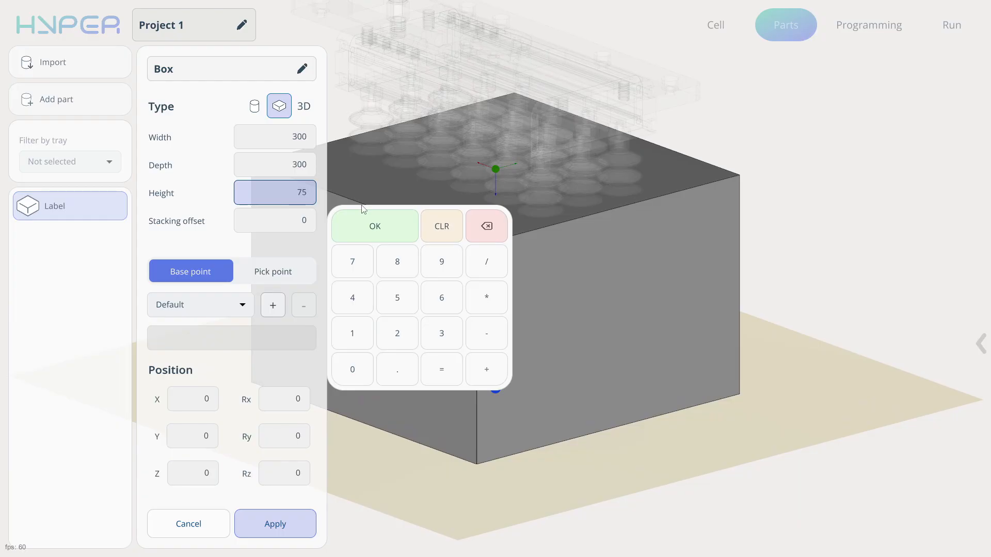
pyautogui.click(396, 218)
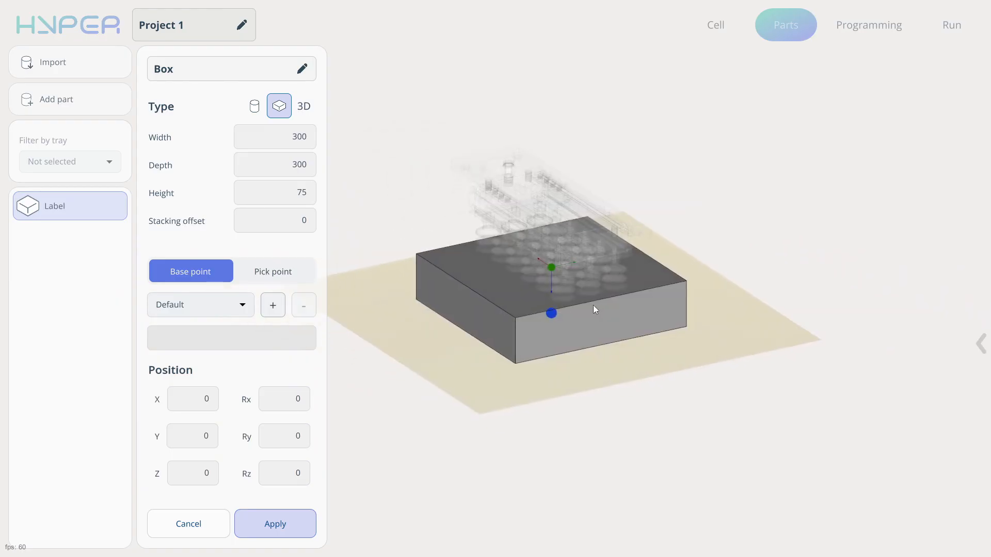
pyautogui.click(280, 535)
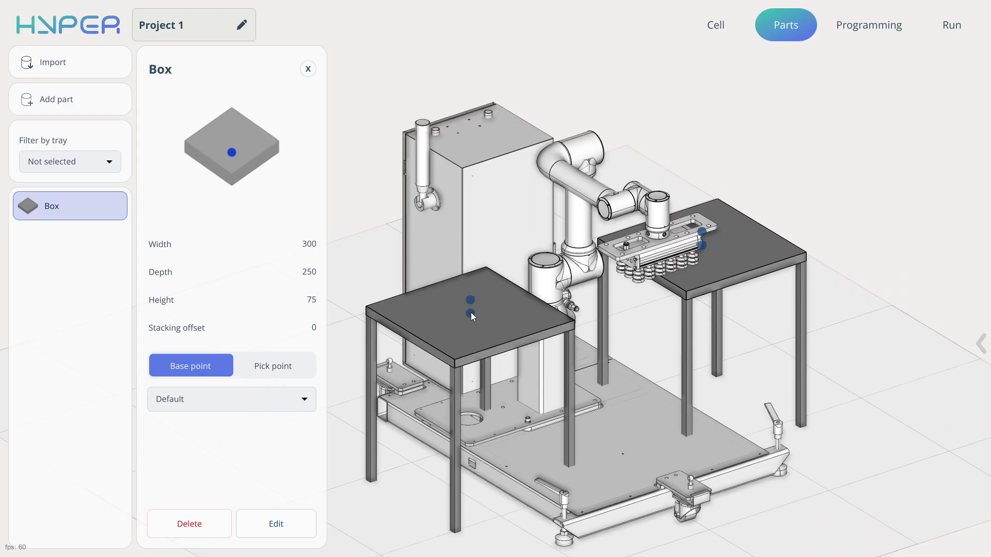
# Place the box part on both stack levels of the first table's tray point.
pyautogui.click(469, 313)
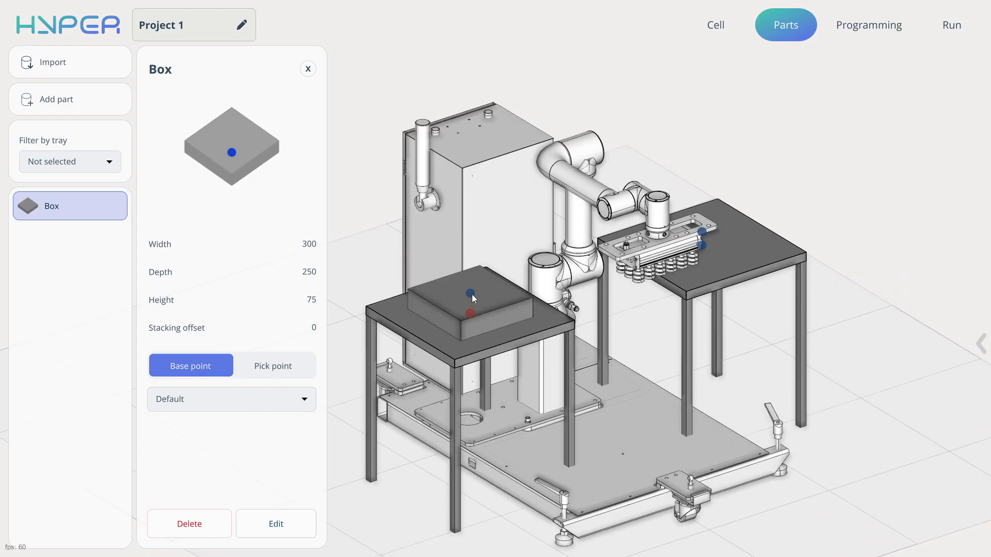
pyautogui.click(473, 293)
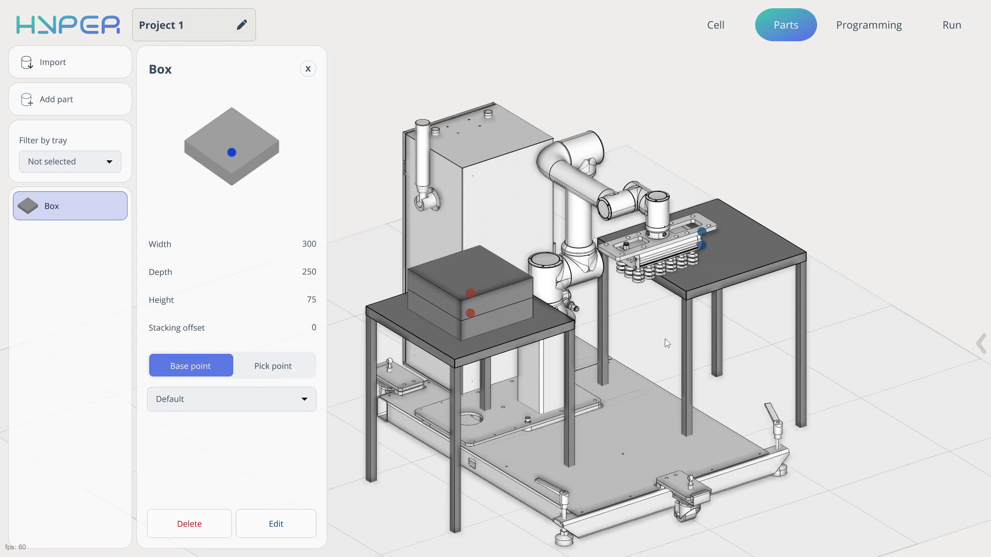
pyautogui.moveTo(665, 339); pyautogui.dragTo(621, 370, button='middle')
pyautogui.moveTo(619, 366); pyautogui.dragTo(577, 333)
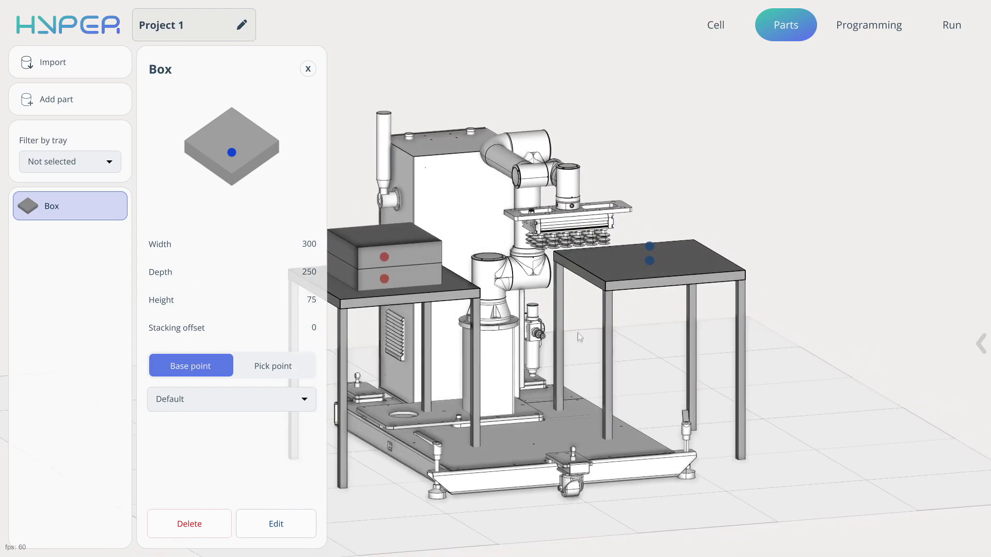
pyautogui.moveTo(578, 333); pyautogui.dragTo(679, 361, button='right')
pyautogui.scroll(-2, 680, 365)
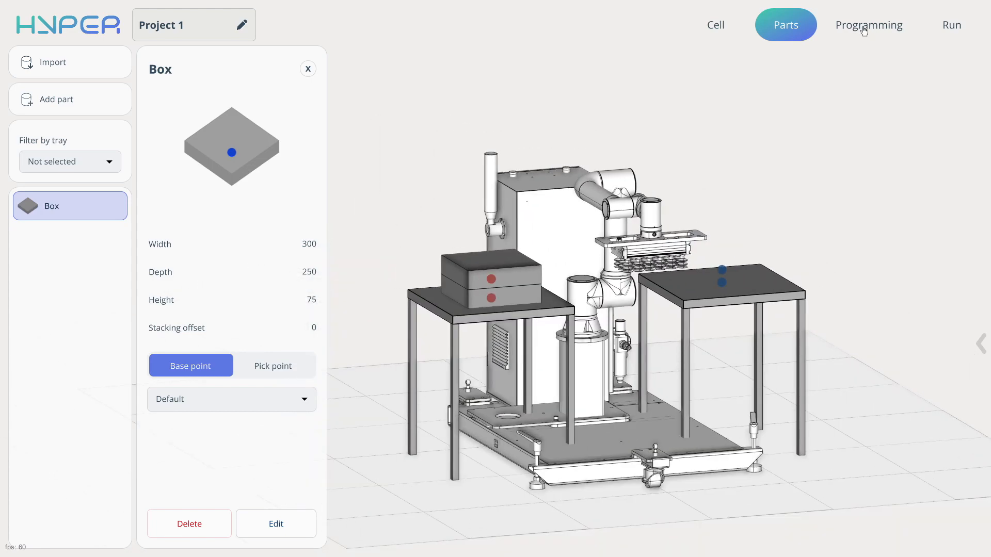
# Switch the project to the Programming stage and look over the available program commands.
pyautogui.click(868, 26)
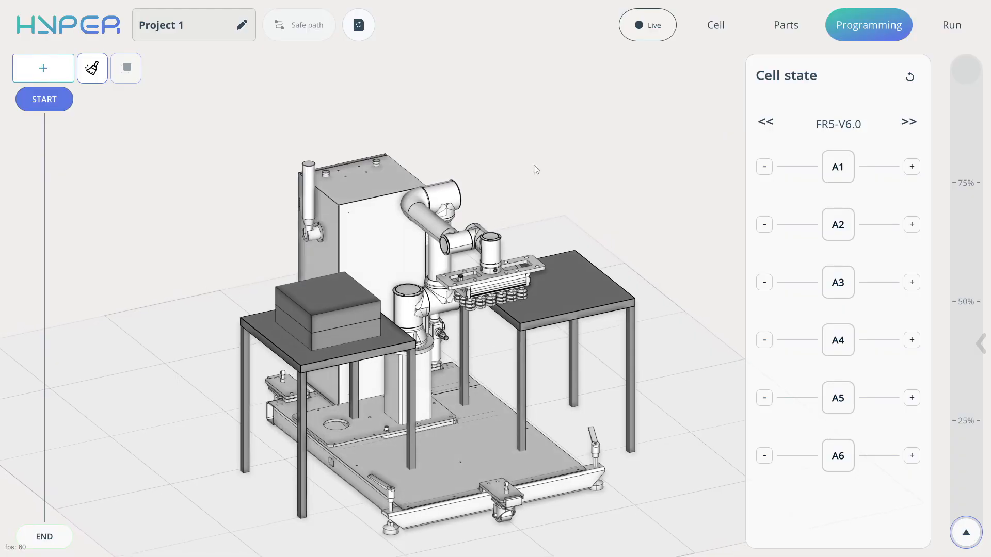
pyautogui.click(63, 76)
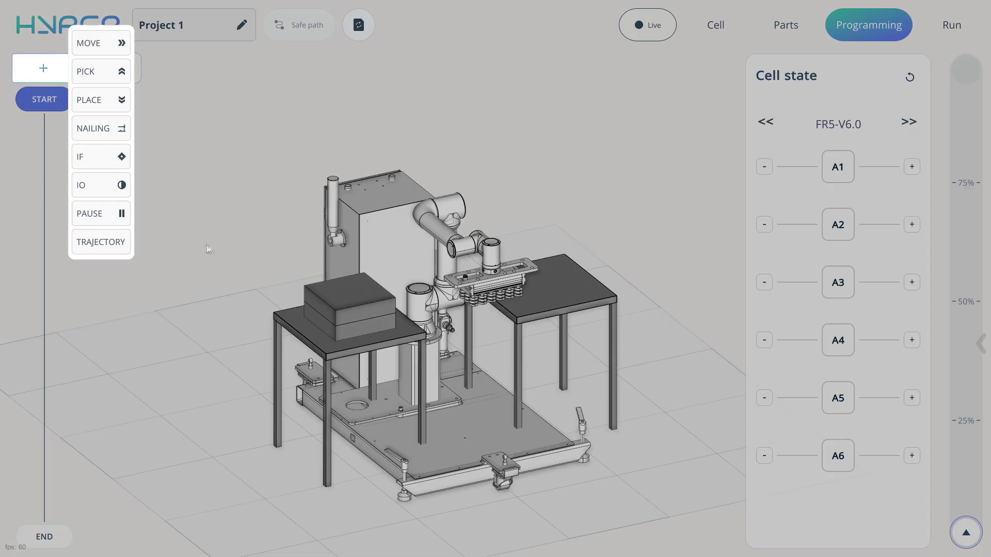
pyautogui.click(221, 240)
# Set the robot general speed multiplier to 0.2 in the motion path configuration of the project settings.
pyautogui.click(71, 32)
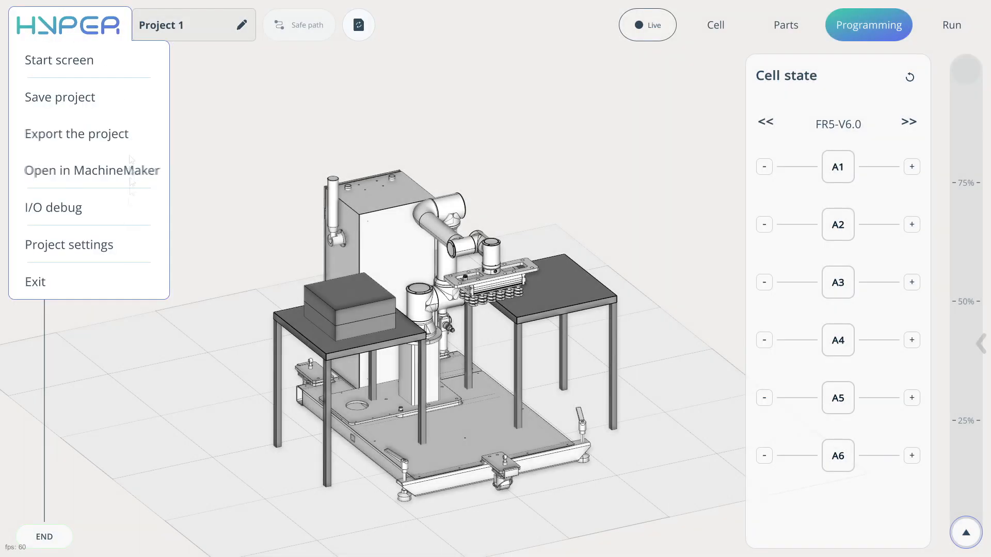
pyautogui.click(100, 246)
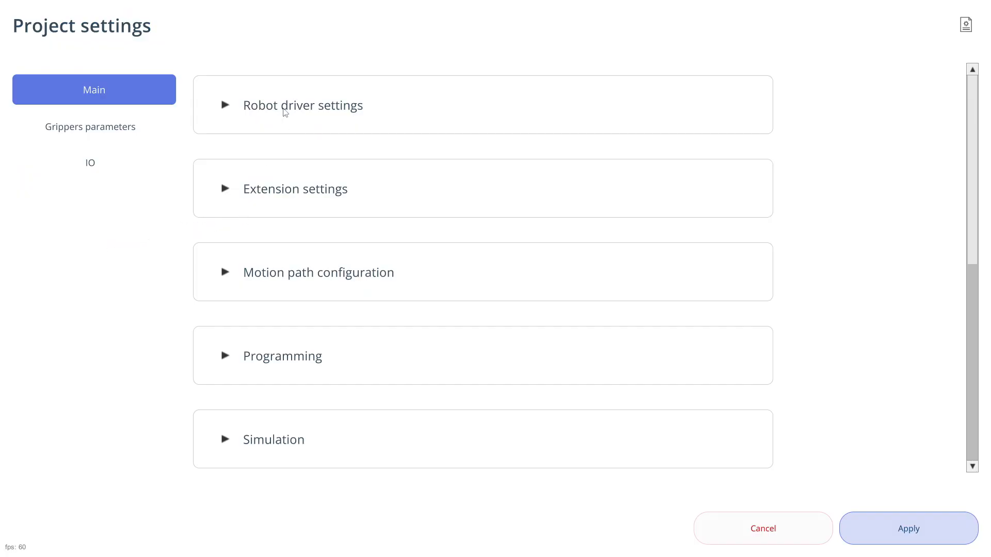
pyautogui.click(285, 113)
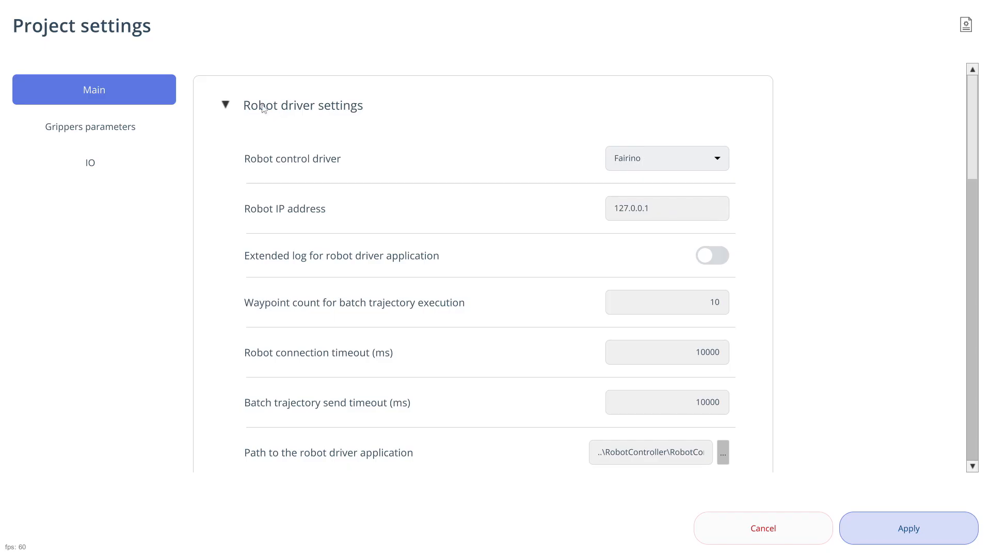
pyautogui.click(263, 108)
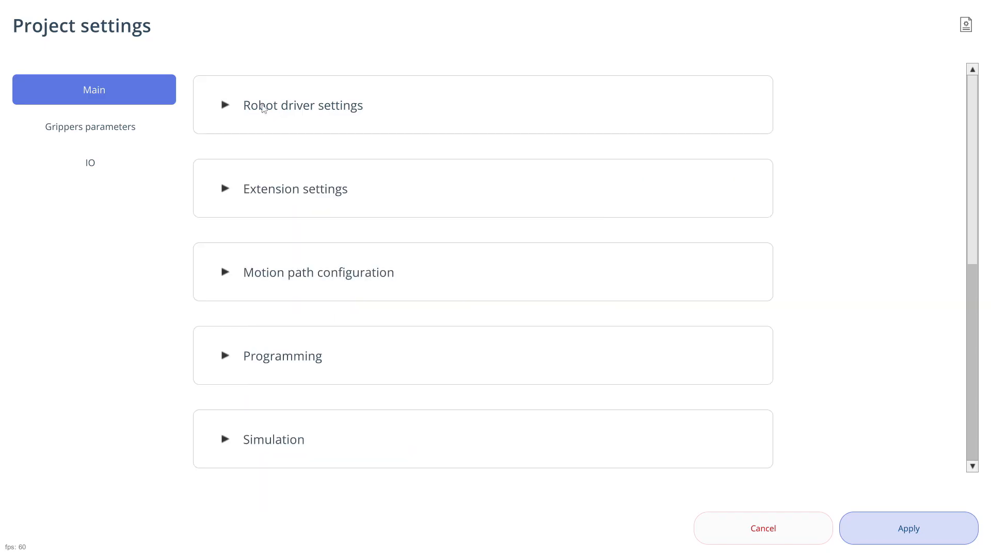
pyautogui.click(312, 284)
pyautogui.click(670, 330)
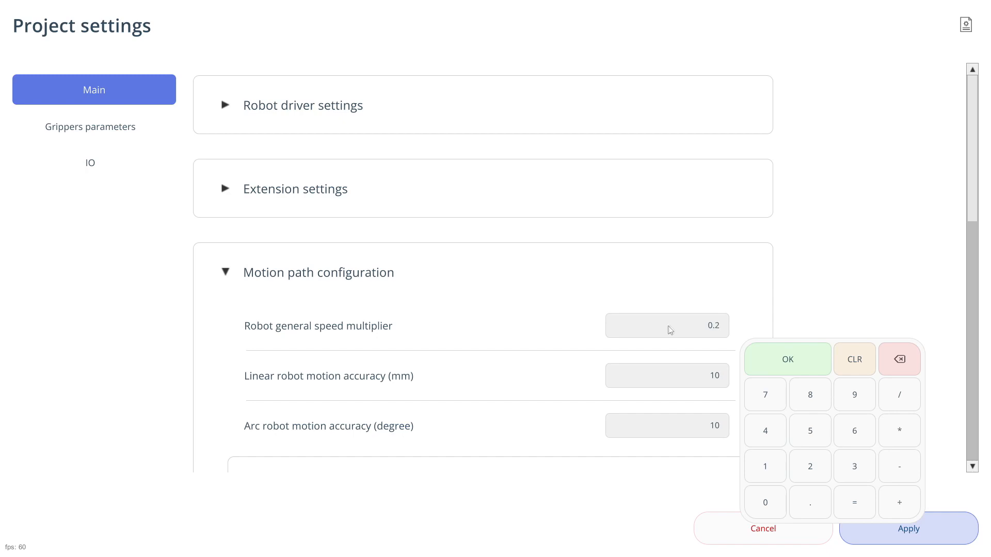
pyautogui.click(795, 360)
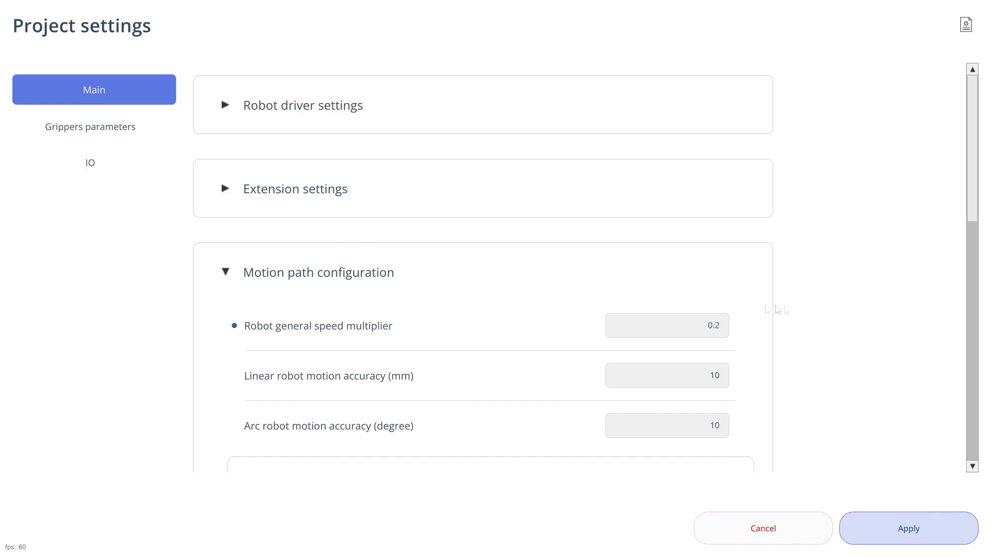
pyautogui.scroll(-3, 960, 237)
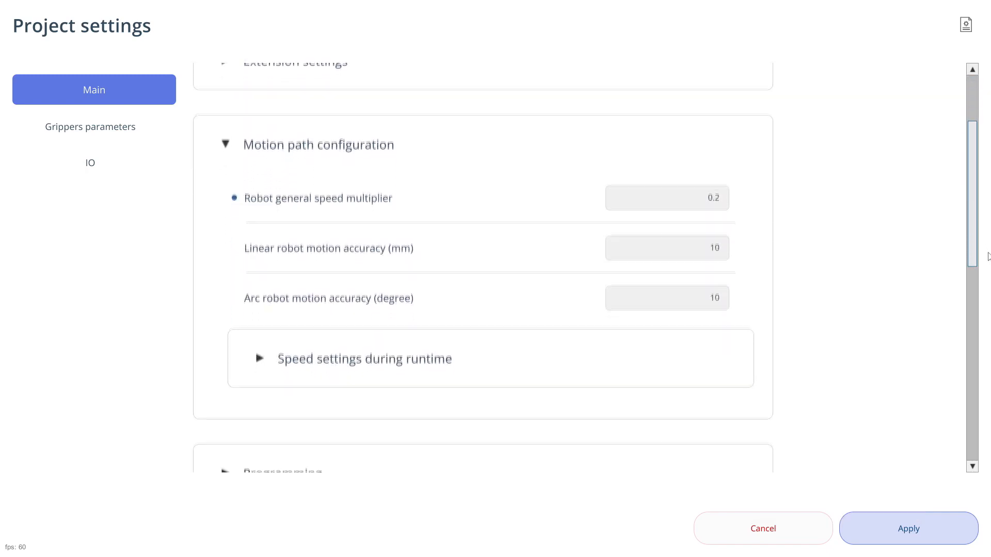
pyautogui.click(264, 138)
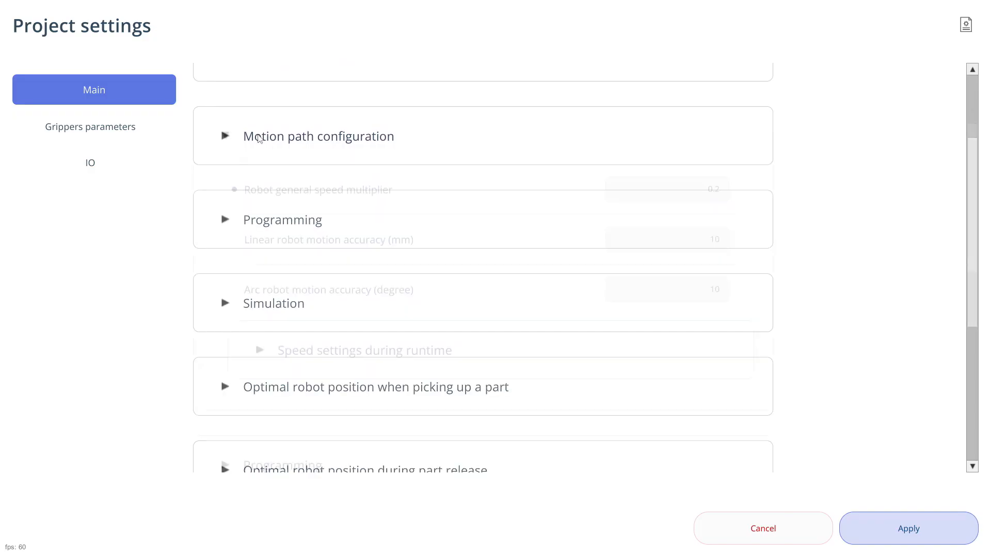
# Disable additional inverse kinematics verification and IK solution caching, enable IK computation considering the A1, A3, A5 flip, and apply the project settings.
pyautogui.click(281, 222)
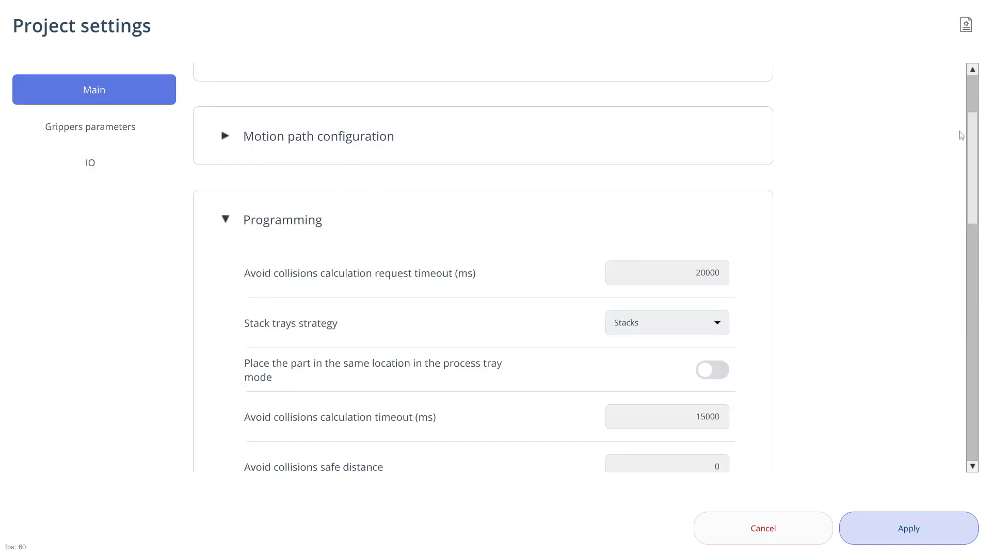
pyautogui.scroll(-9, 961, 196)
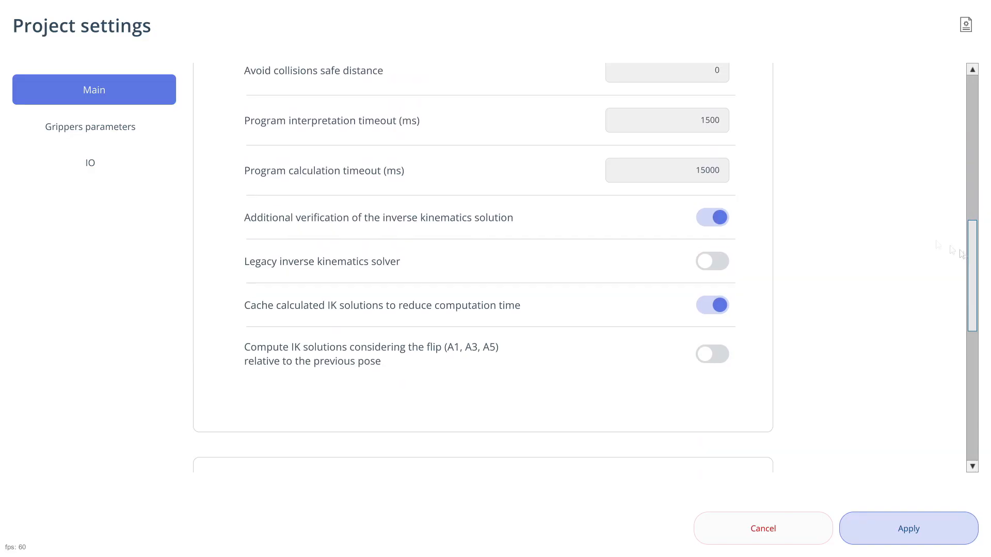
pyautogui.click(718, 217)
pyautogui.click(714, 305)
pyautogui.click(722, 355)
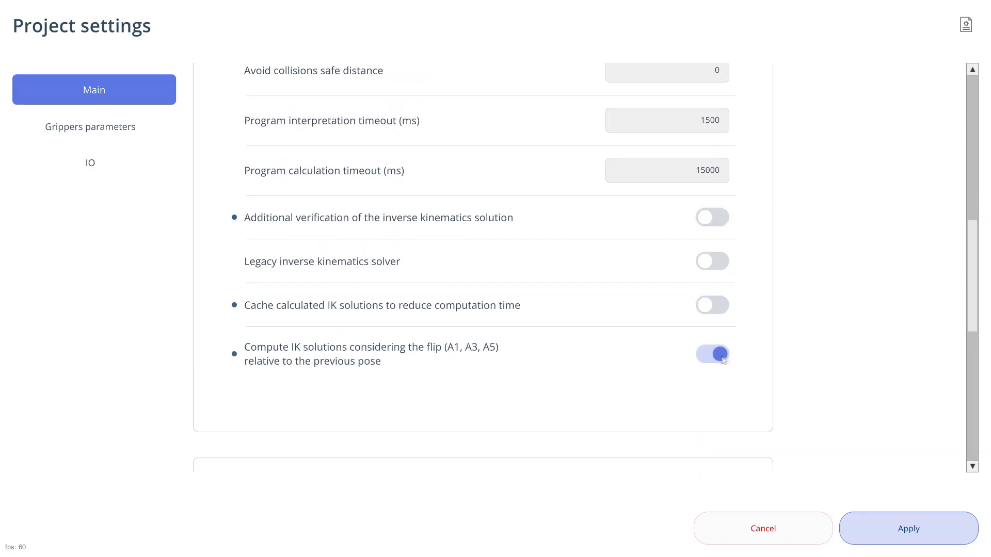
pyautogui.click(914, 534)
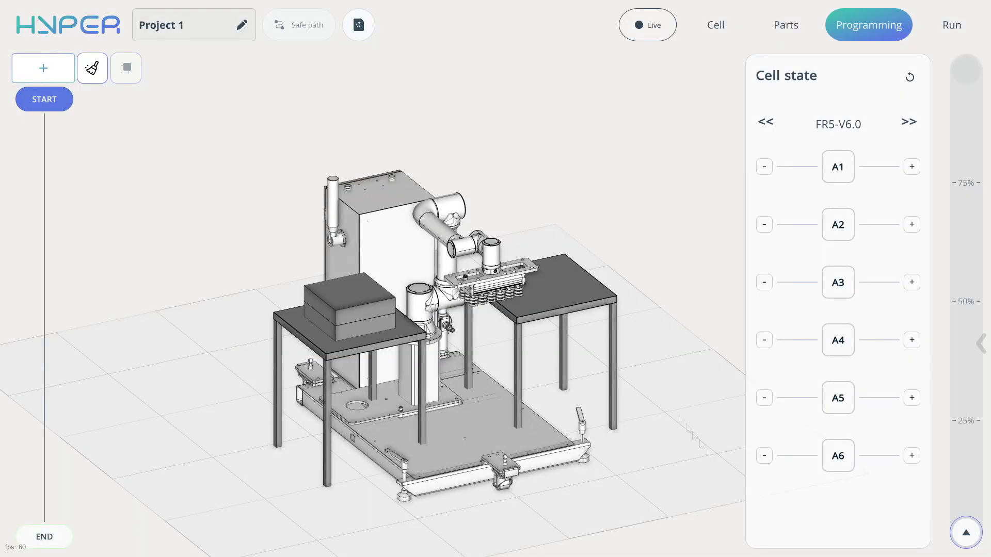
# Add a Pick command to the program with Single element off, taking parts from the Table tray.
pyautogui.moveTo(558, 325); pyautogui.dragTo(598, 339)
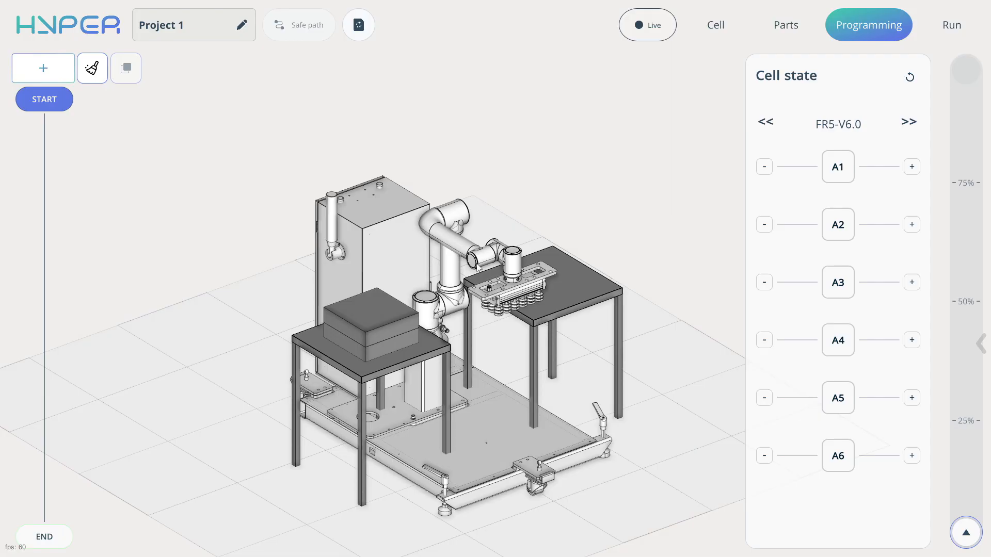
pyautogui.click(45, 76)
pyautogui.moveTo(104, 81); pyautogui.dragTo(59, 135)
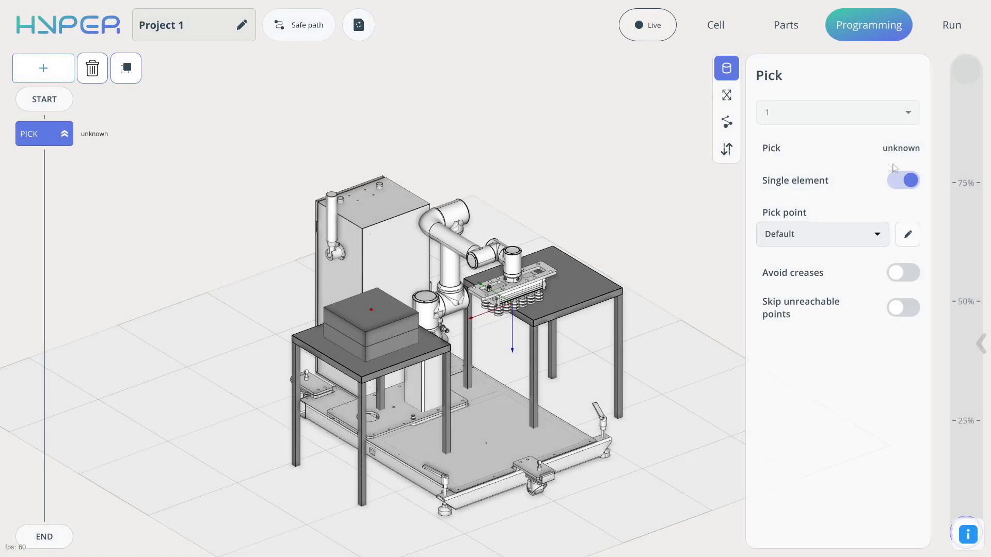
pyautogui.click(901, 181)
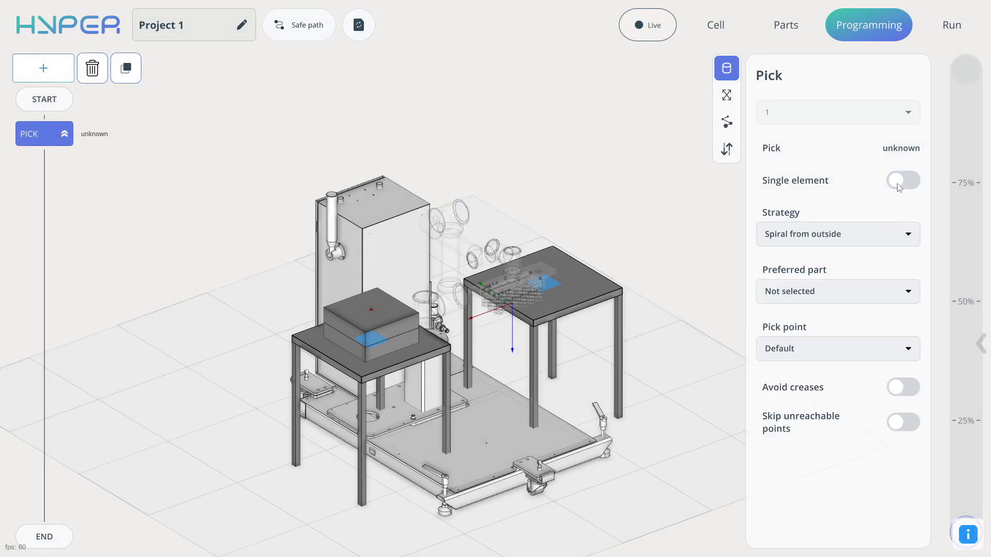
pyautogui.click(371, 344)
# Add a Place command after the Pick and set Table-1 as its holder.
pyautogui.click(56, 72)
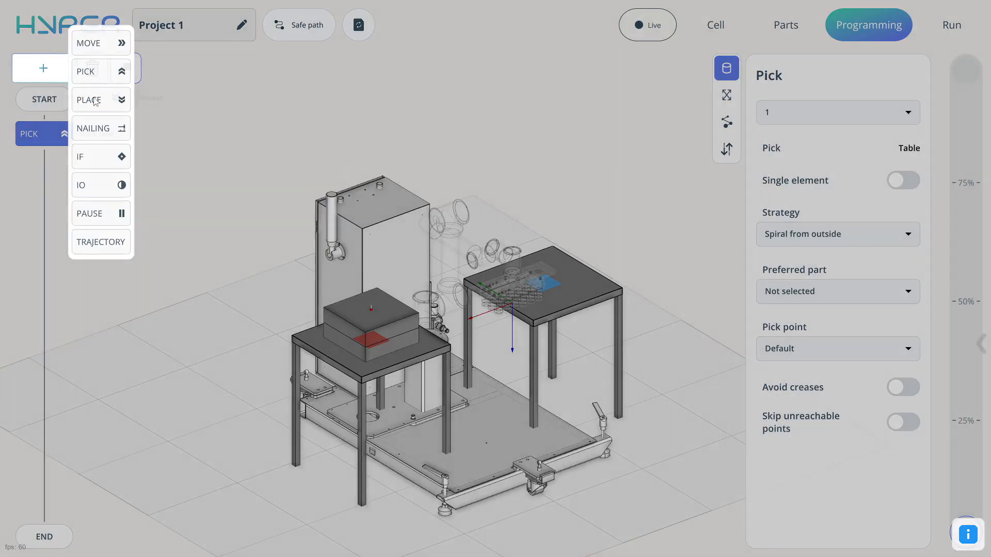
pyautogui.click(95, 101)
pyautogui.click(48, 170)
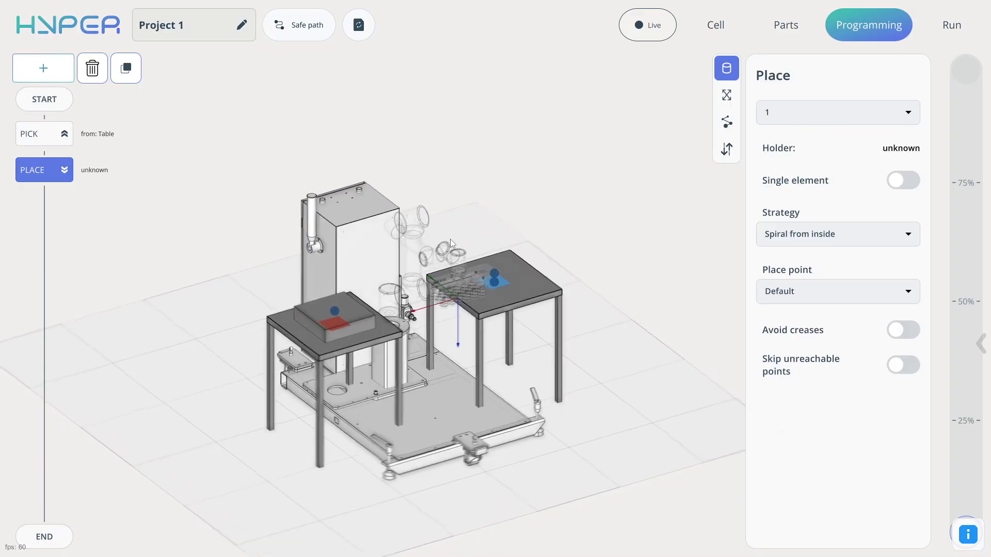
pyautogui.click(497, 287)
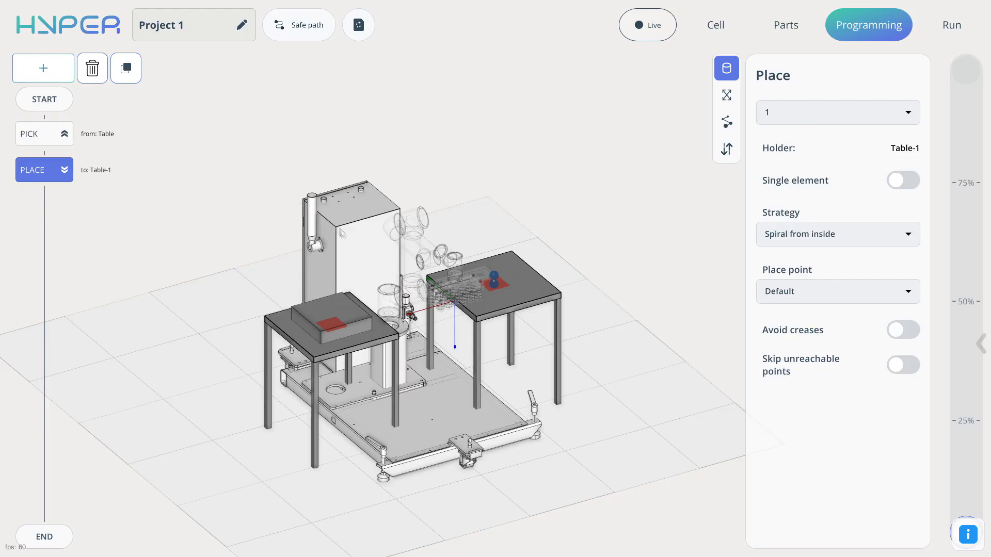
# Add an IF condition after the Place command that checks "Table" is empty and otherwise goes to "Start".
pyautogui.moveTo(349, 236); pyautogui.dragTo(401, 233)
pyautogui.click(51, 79)
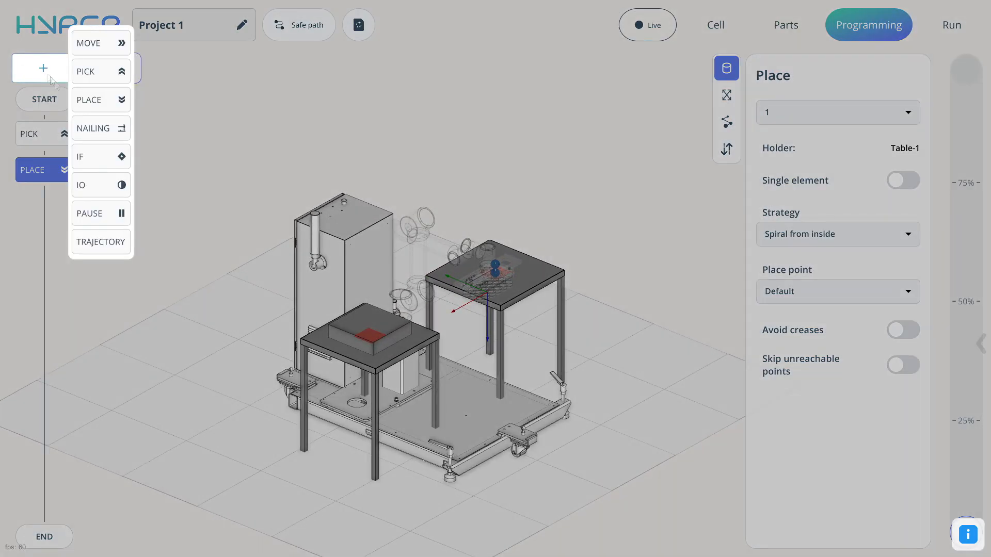
pyautogui.click(103, 155)
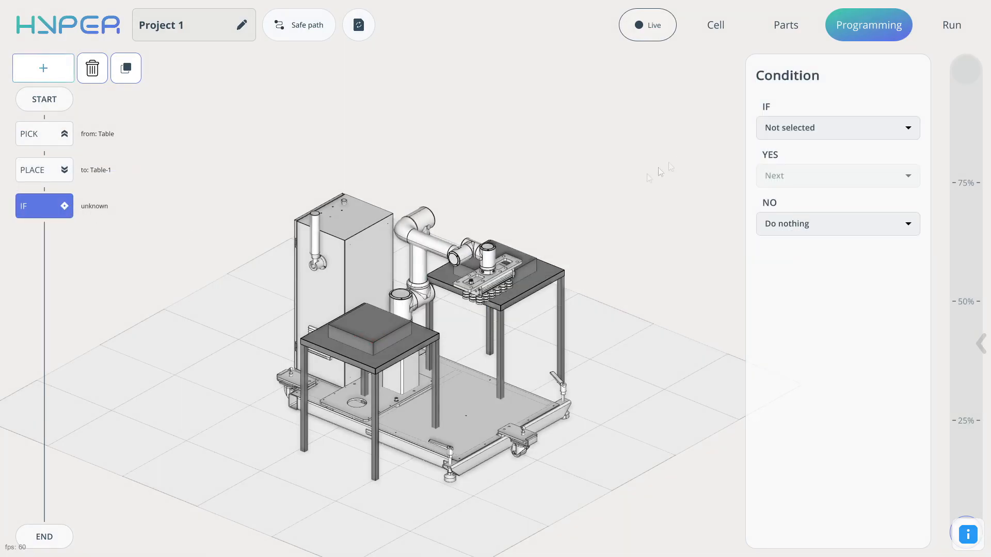
pyautogui.click(844, 130)
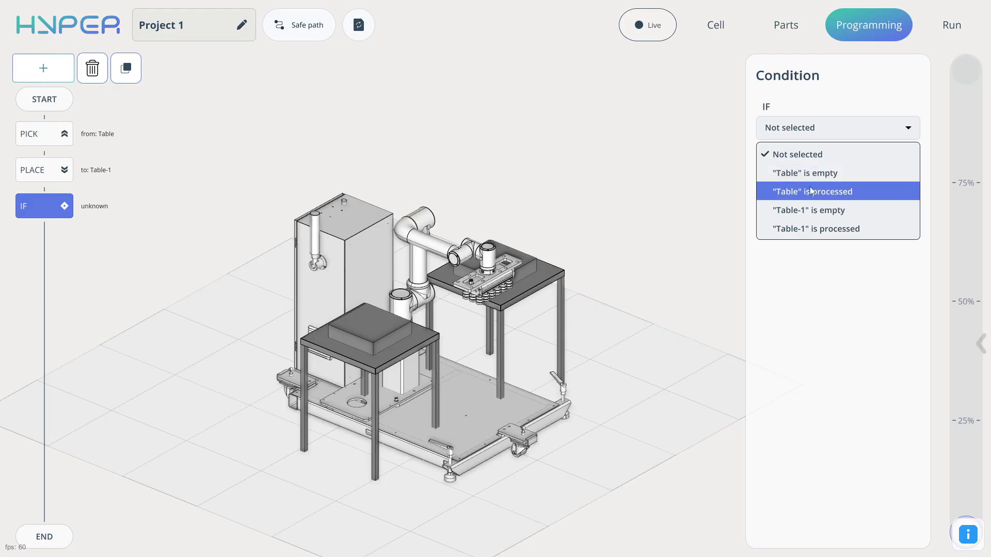
pyautogui.click(788, 173)
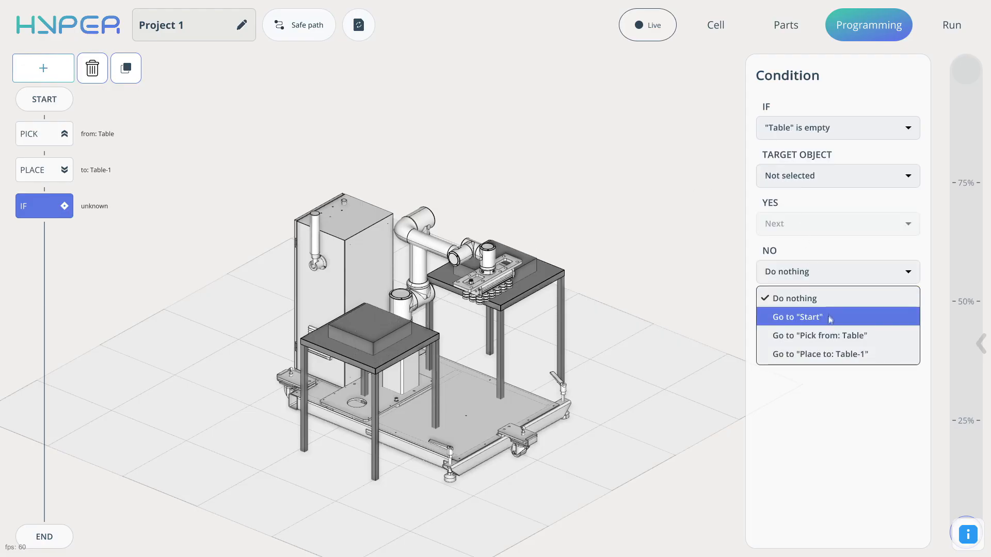
pyautogui.click(828, 317)
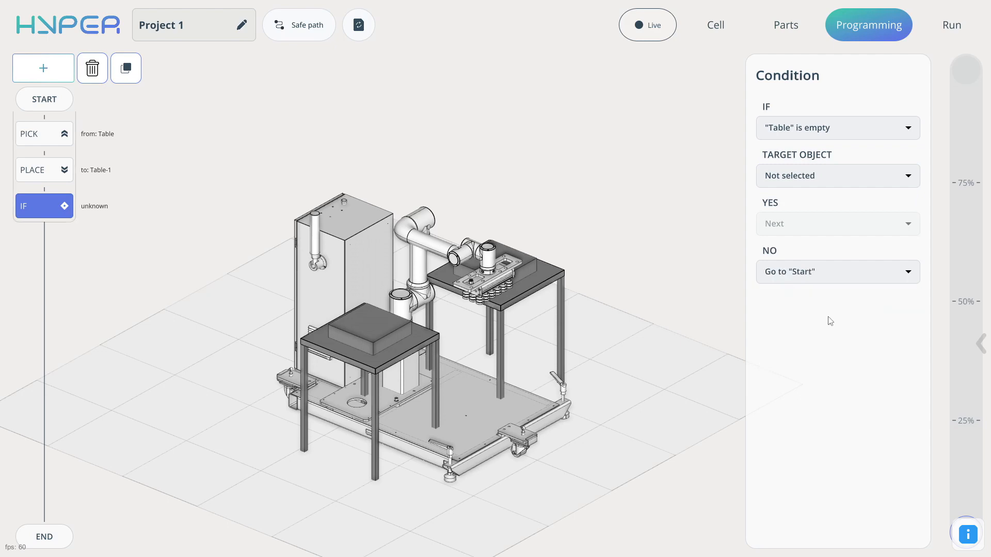
# Calculate the robot paths from the START command and simulate the whole program moving the boxes from Table to Table-1.
pyautogui.click(45, 100)
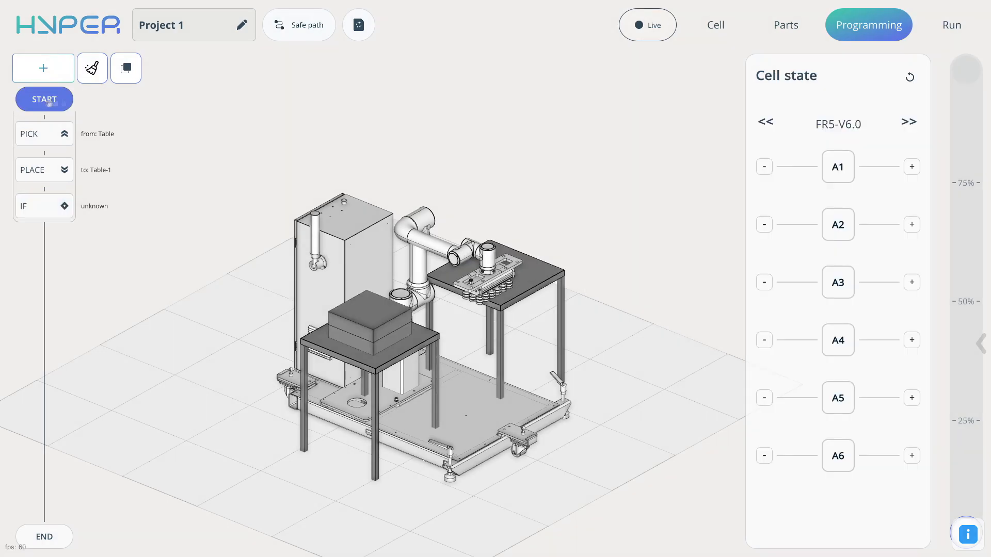
pyautogui.click(359, 26)
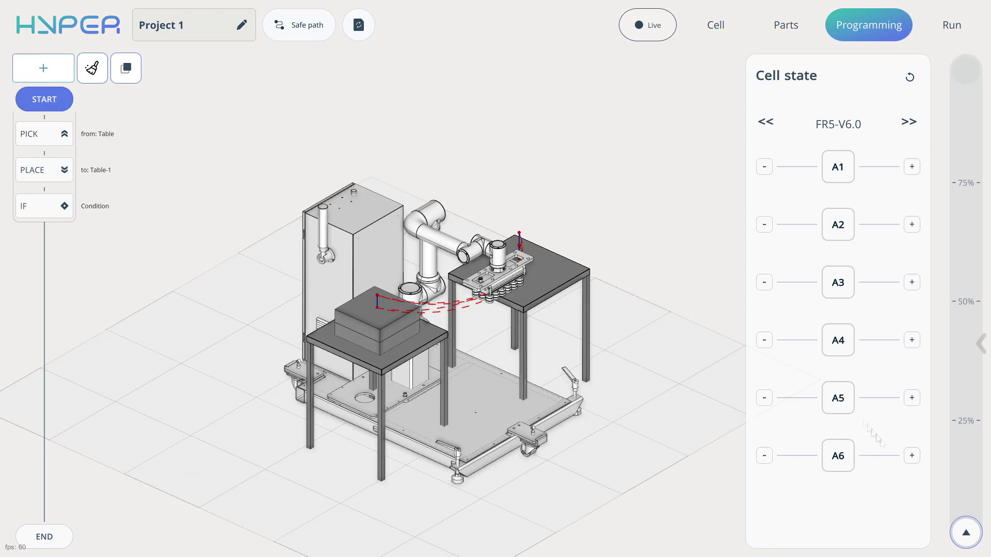
pyautogui.click(966, 532)
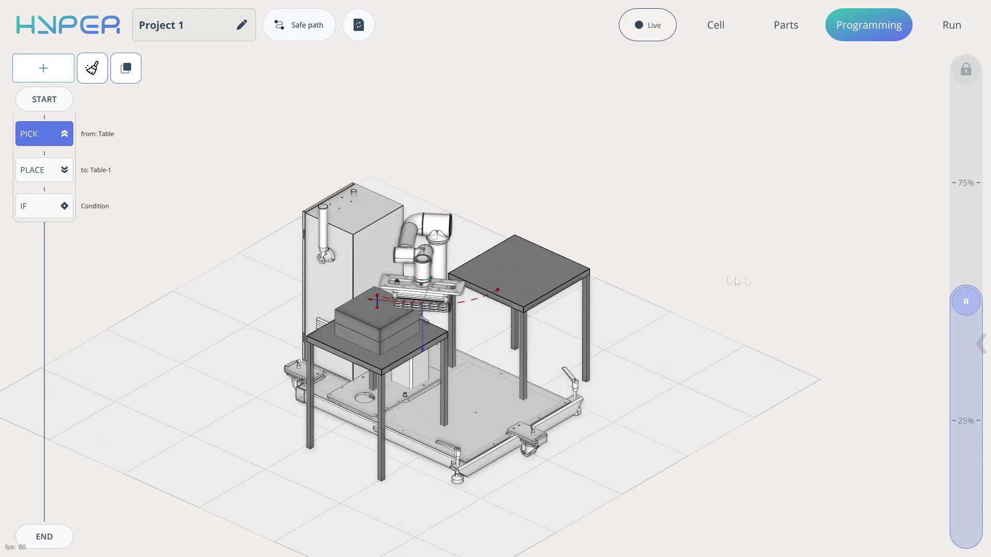
pyautogui.moveTo(542, 295); pyautogui.dragTo(408, 259)
pyautogui.scroll(5, 407, 258)
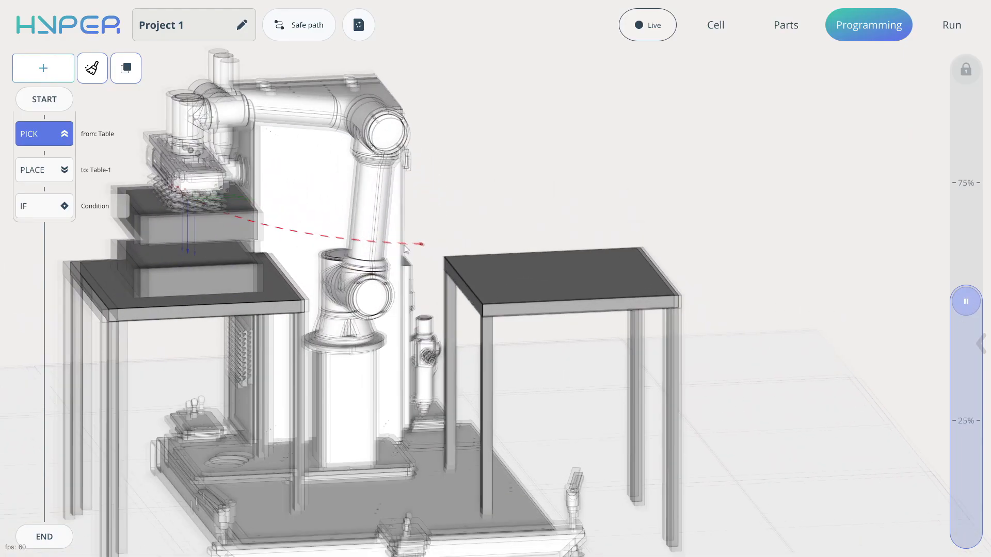
pyautogui.moveTo(403, 257); pyautogui.dragTo(426, 253)
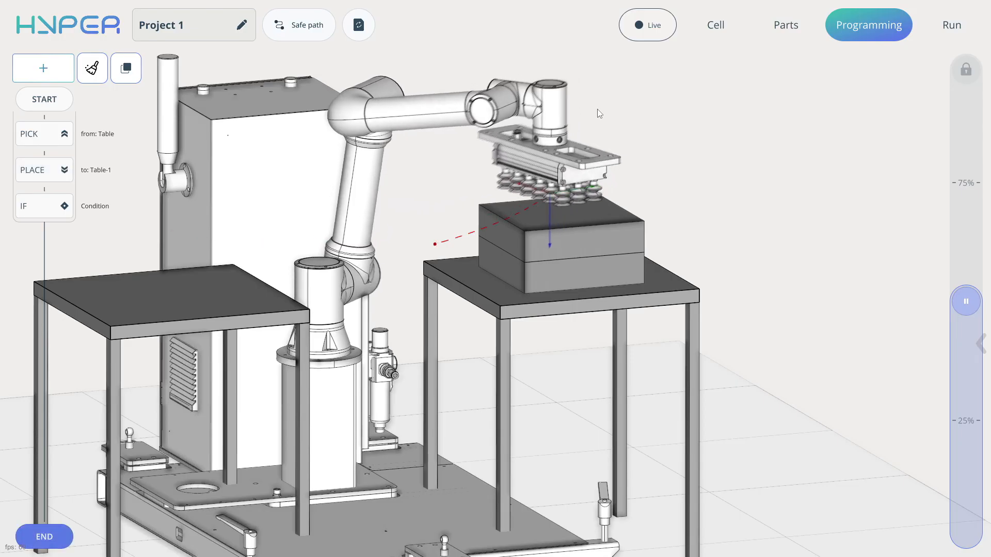
pyautogui.moveTo(548, 163); pyautogui.dragTo(544, 279)
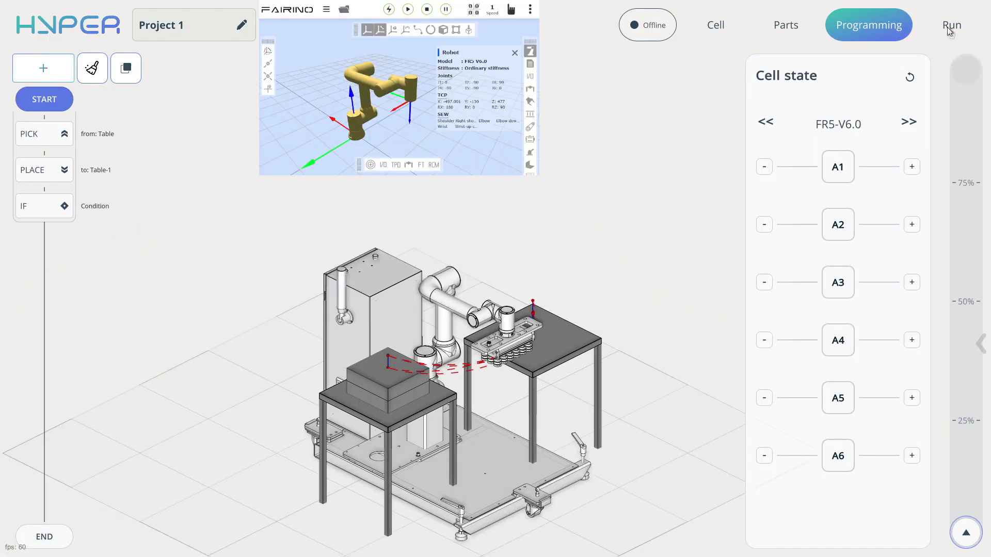
# Run the program on the connected robot in Online mode and raise the execution speed to its maximum.
pyautogui.click(951, 30)
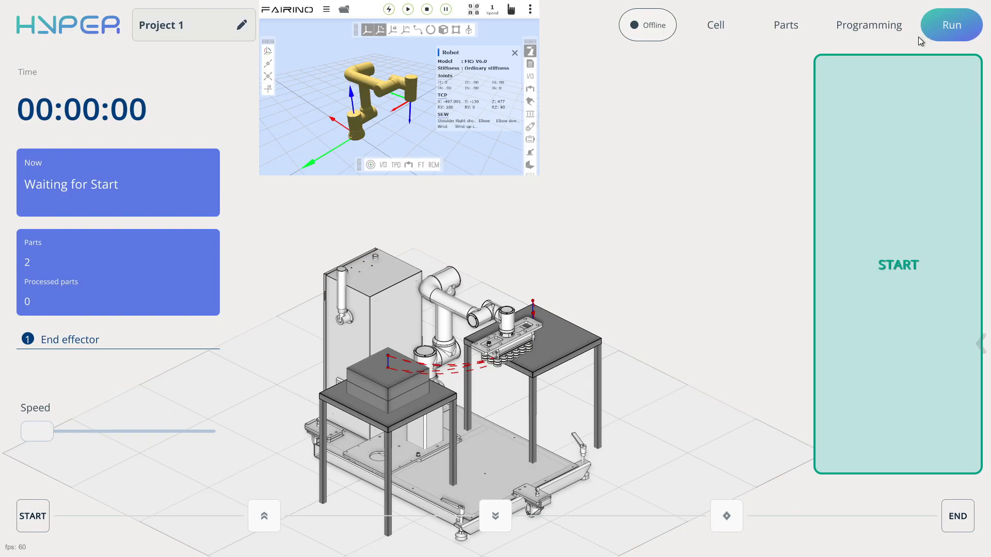
pyautogui.click(648, 27)
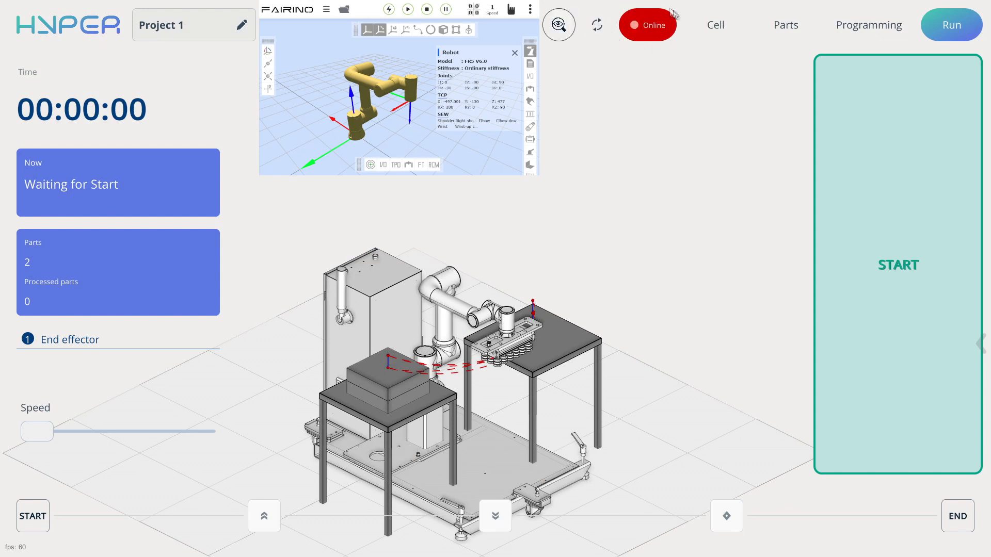
pyautogui.click(907, 230)
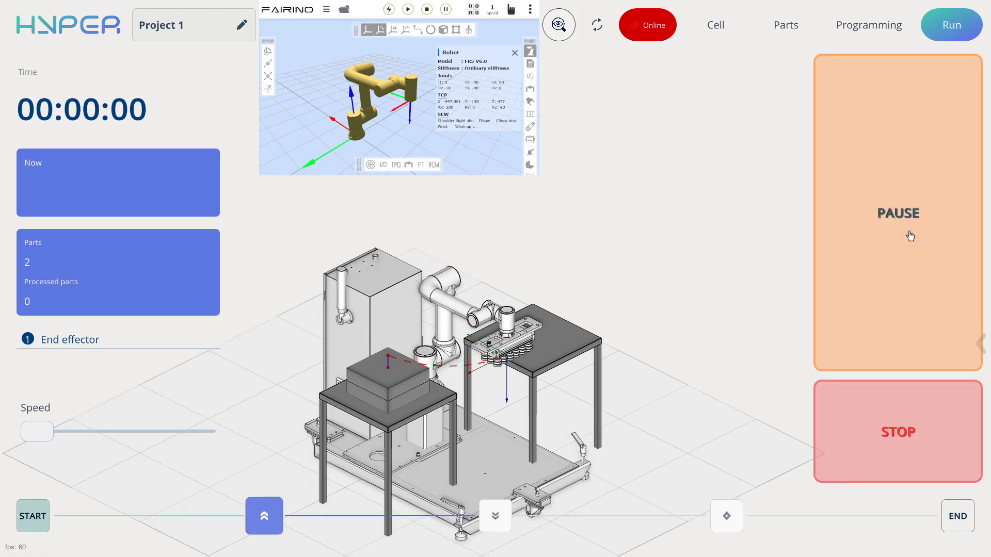
pyautogui.moveTo(36, 436); pyautogui.dragTo(204, 438)
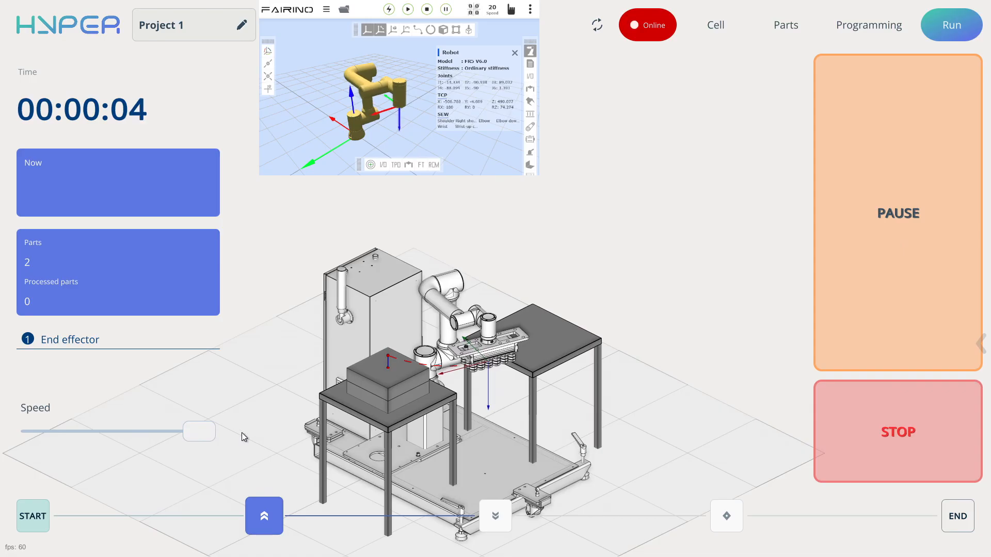